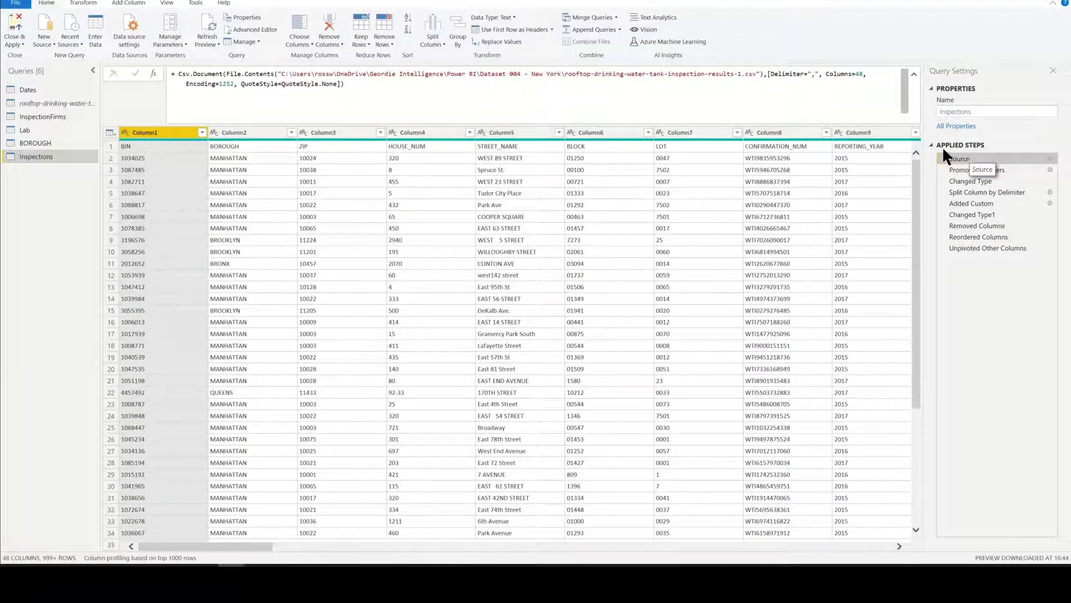
Check whether loading is enabled for the rooftop-drinking-water-tank inspection query.
click(30, 103)
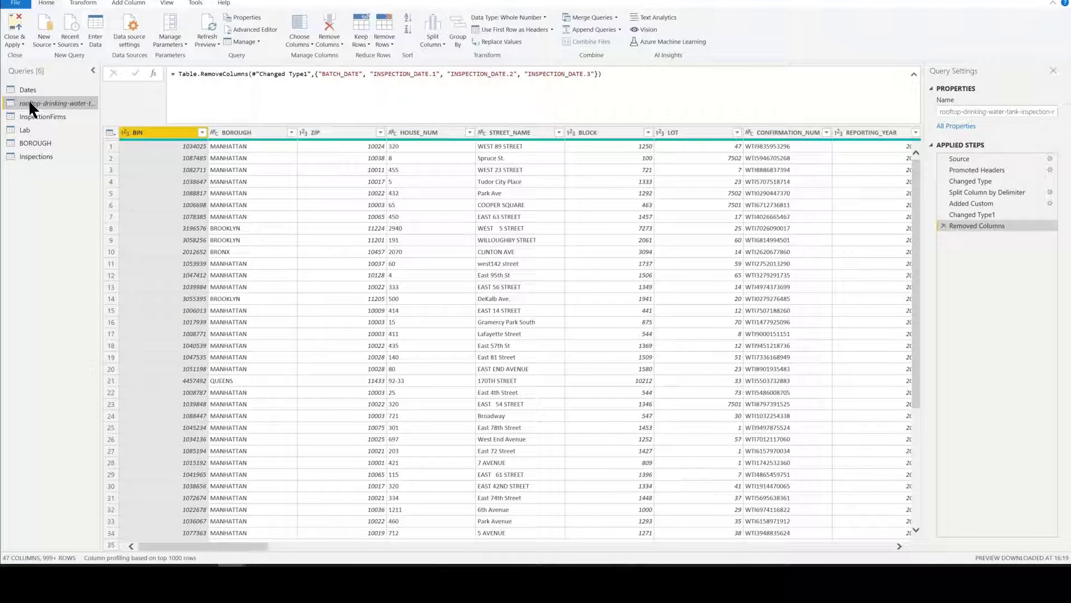
right_click(30, 104)
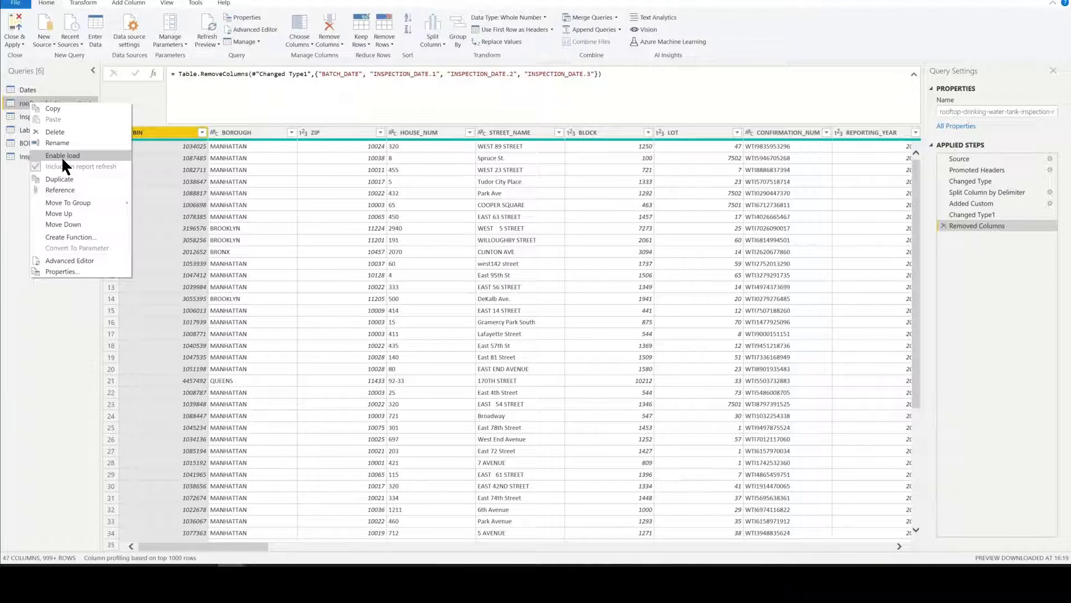
click(3, 229)
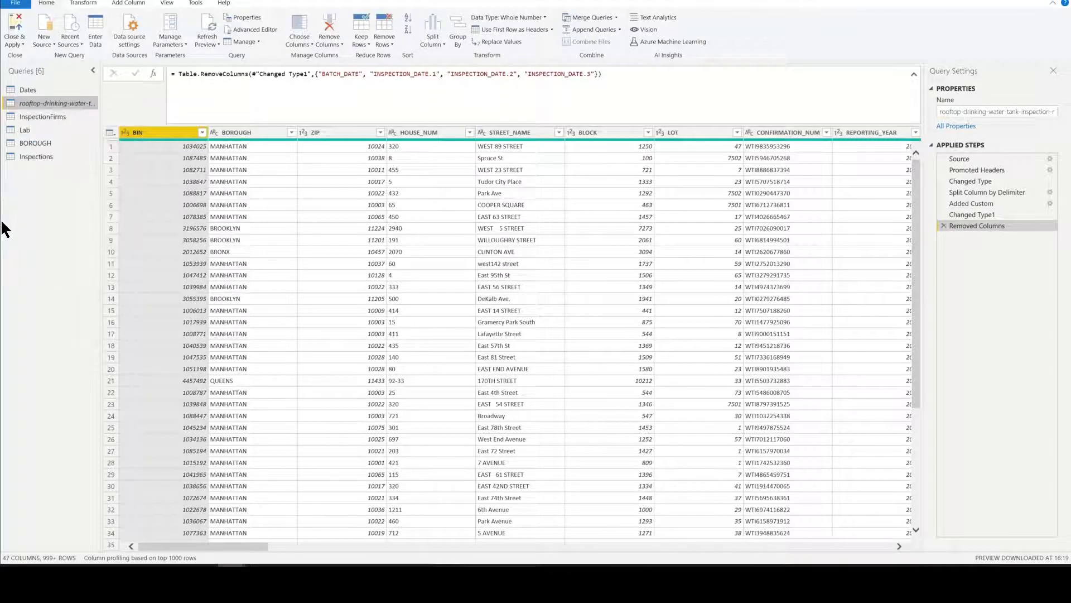
Copy the entire M script of the Dates query from the Advanced Editor, leaving the query as it is.
click(35, 89)
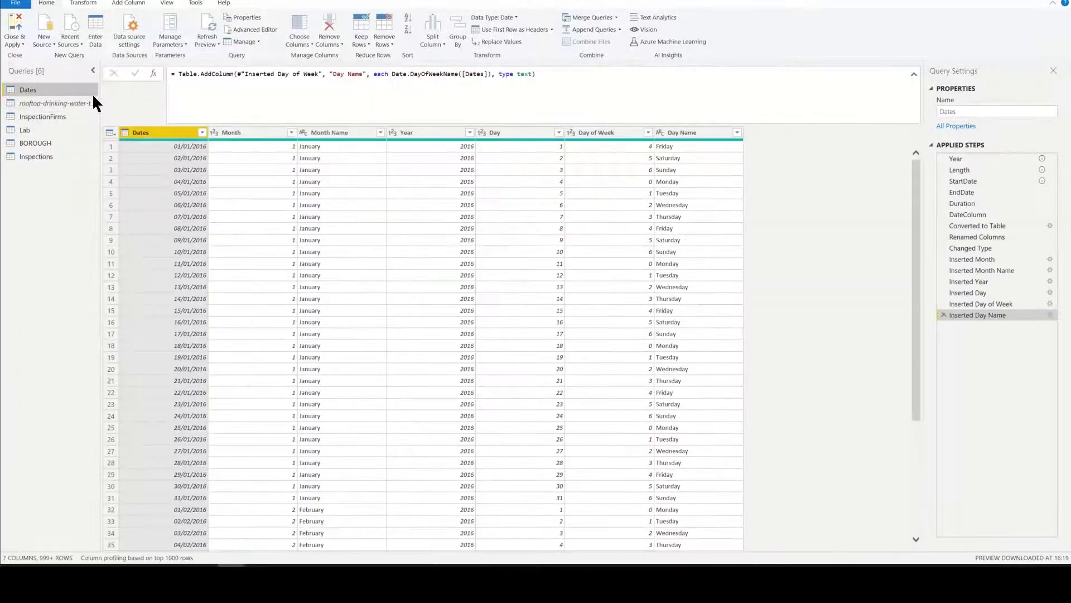
right_click(48, 88)
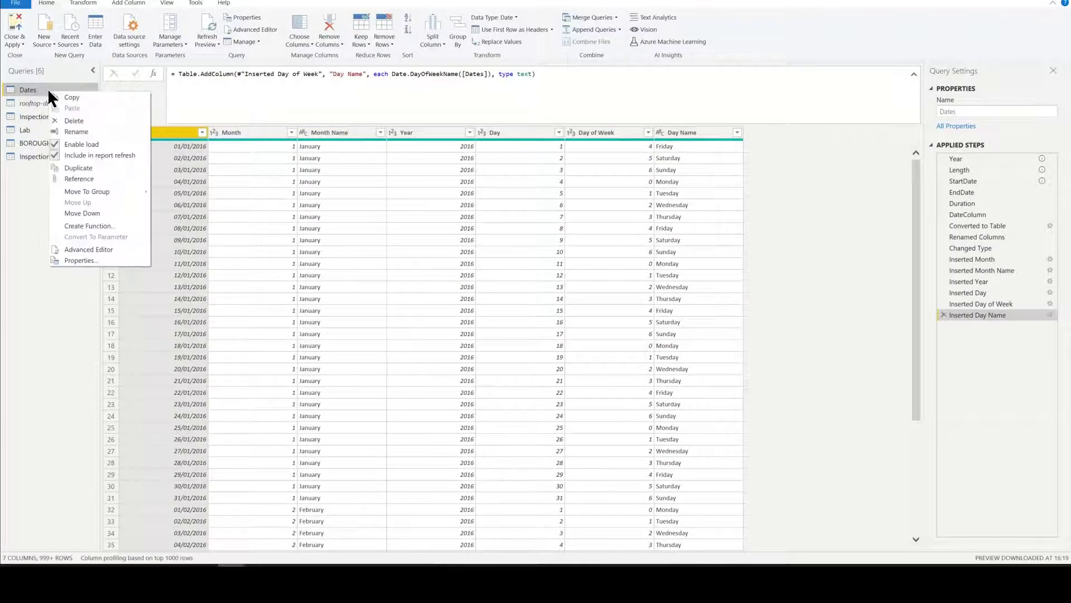
click(22, 202)
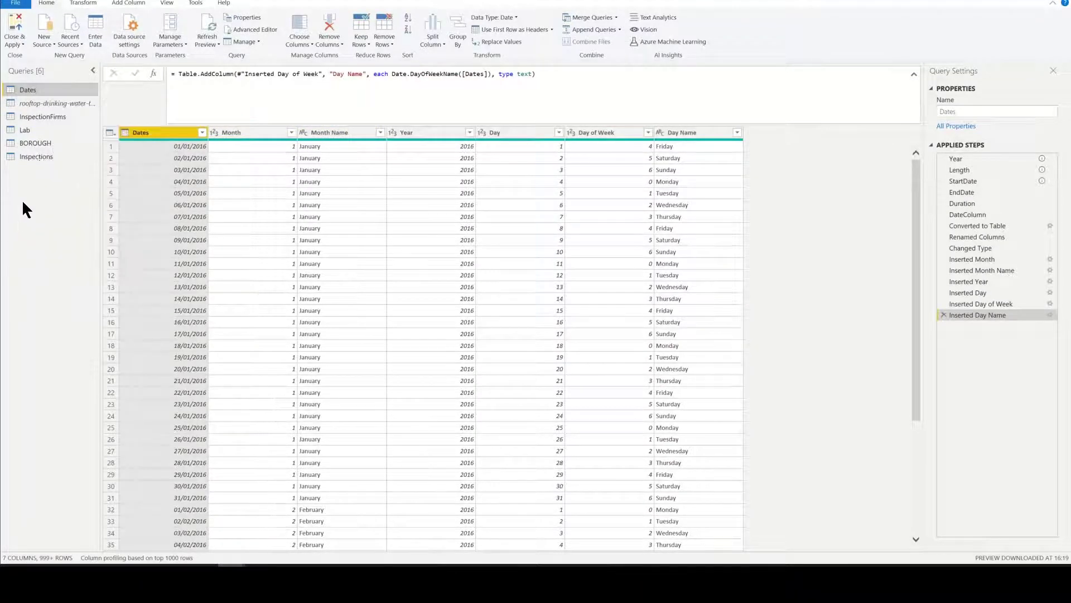
right_click(40, 88)
click(80, 246)
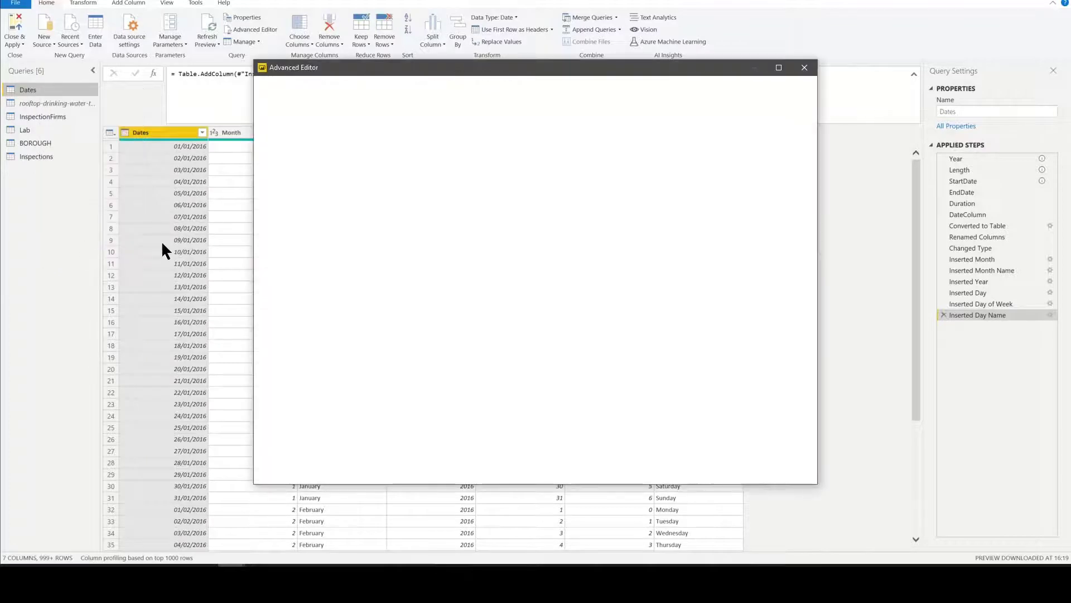
drag(474, 311, 259, 110)
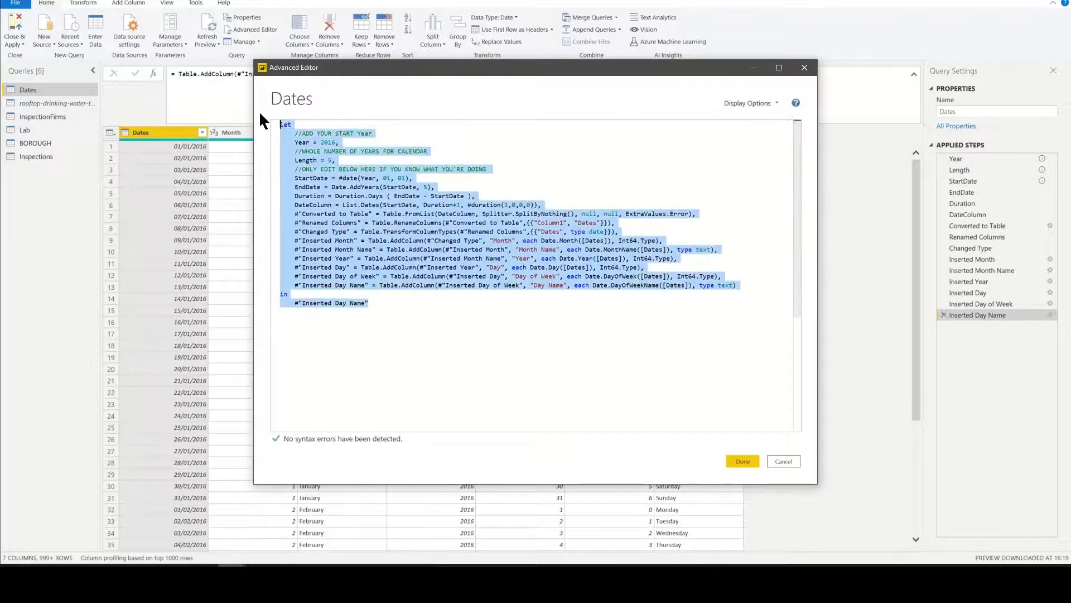
right_click(313, 156)
click(329, 175)
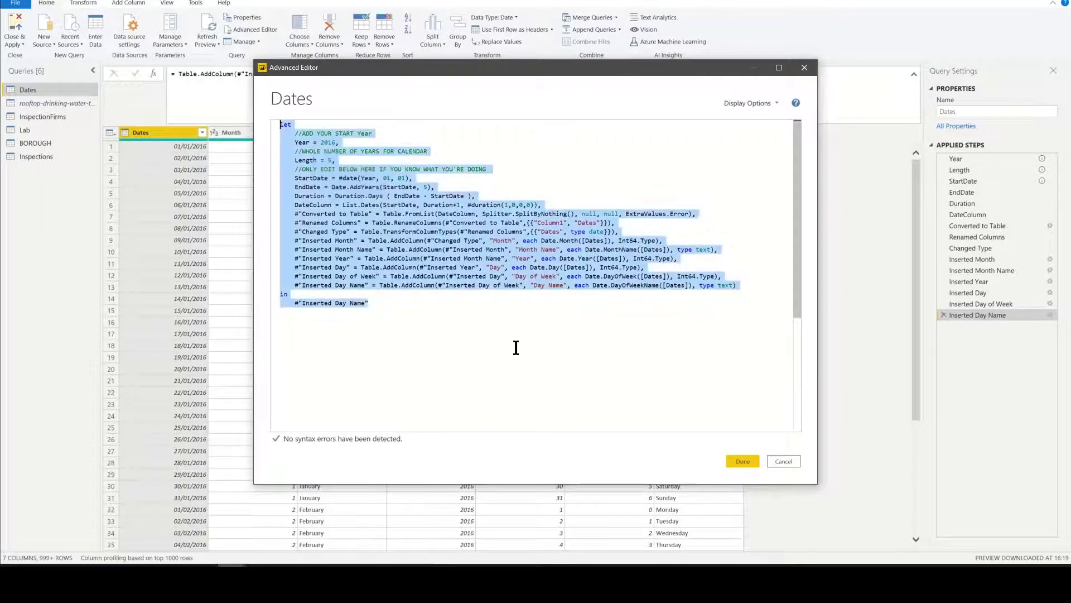
click(781, 463)
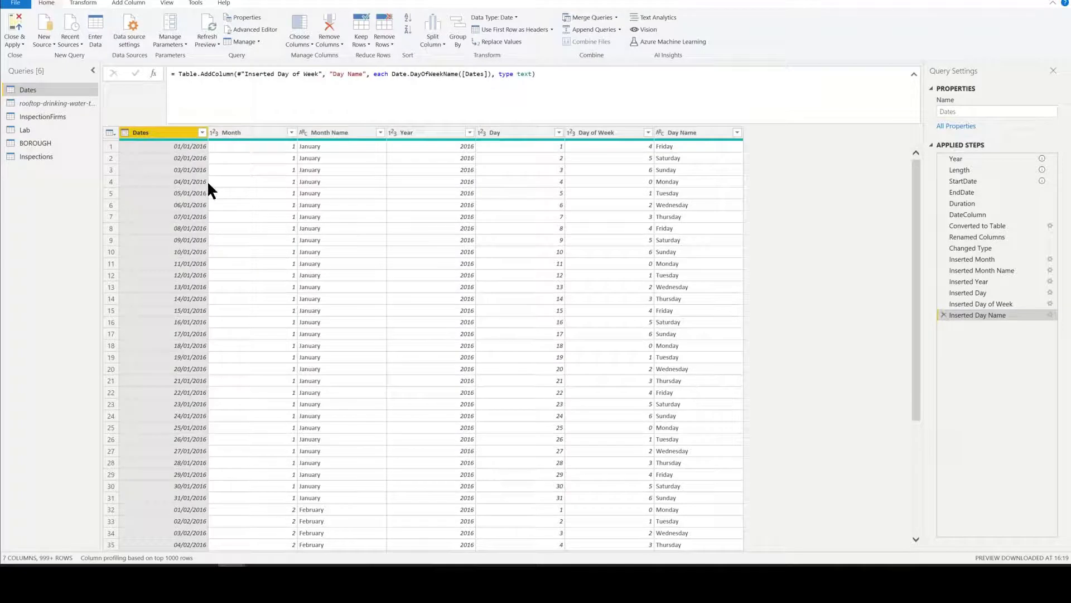
Delete the Dates query from the query list and confirm the deletion.
right_click(46, 90)
click(71, 118)
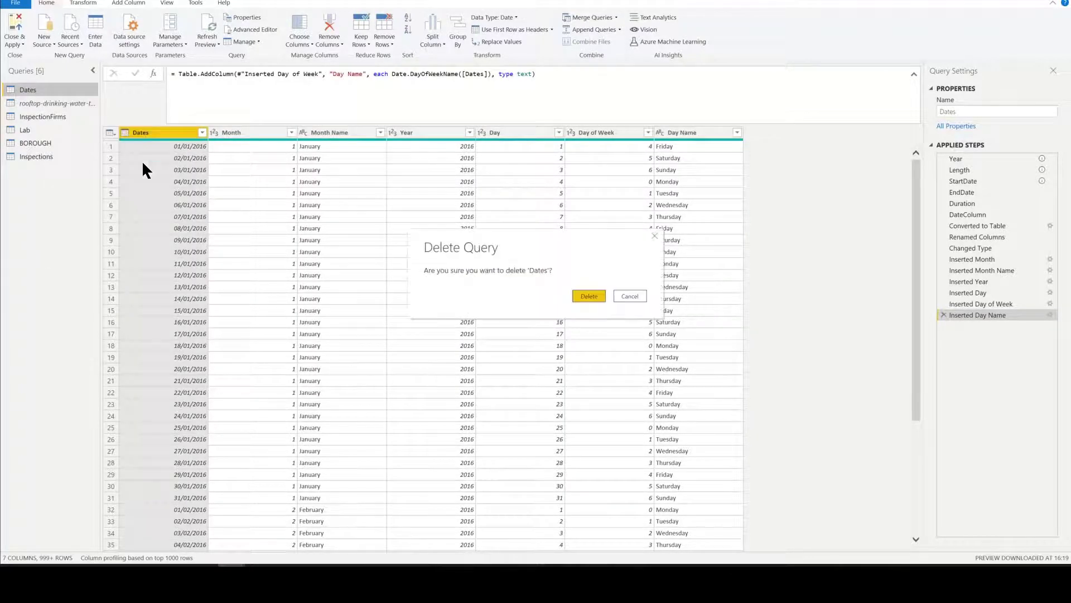
click(589, 296)
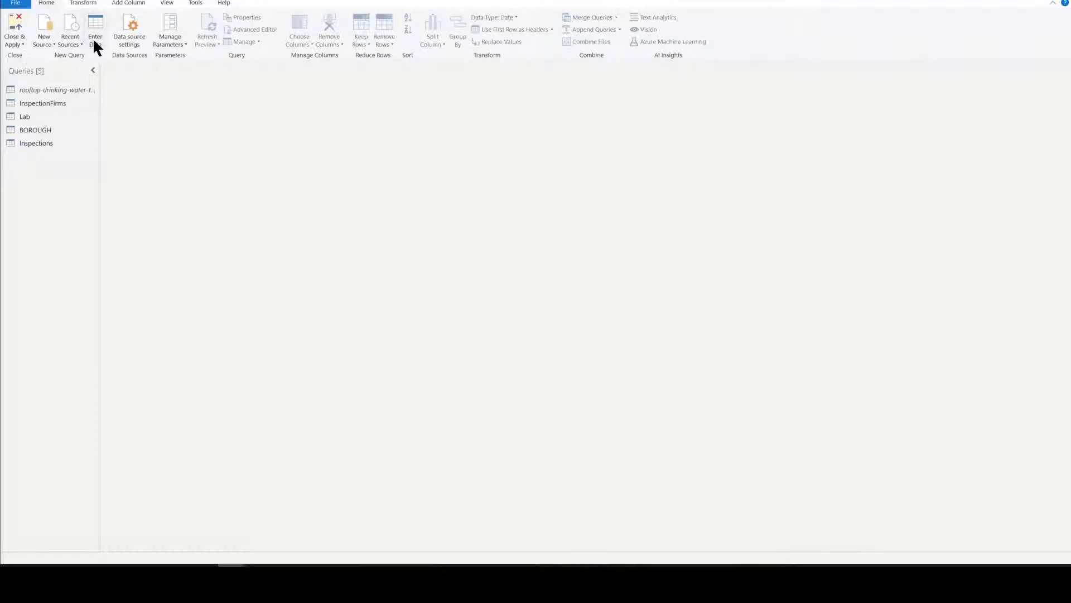
Create a blank query and replace its default code with the copied calendar script in the Advanced Editor.
click(50, 42)
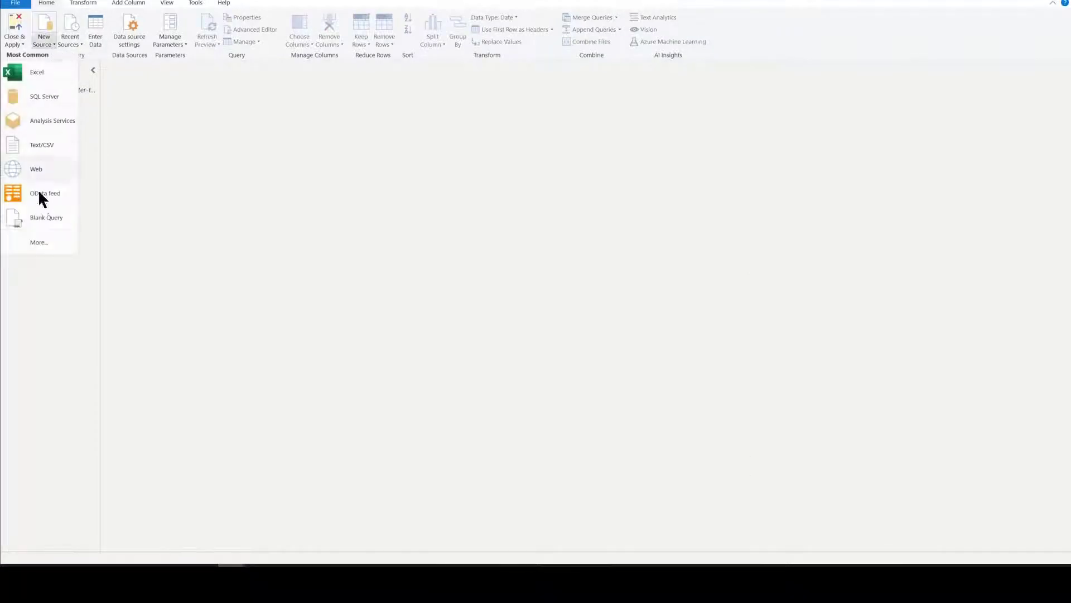
click(43, 217)
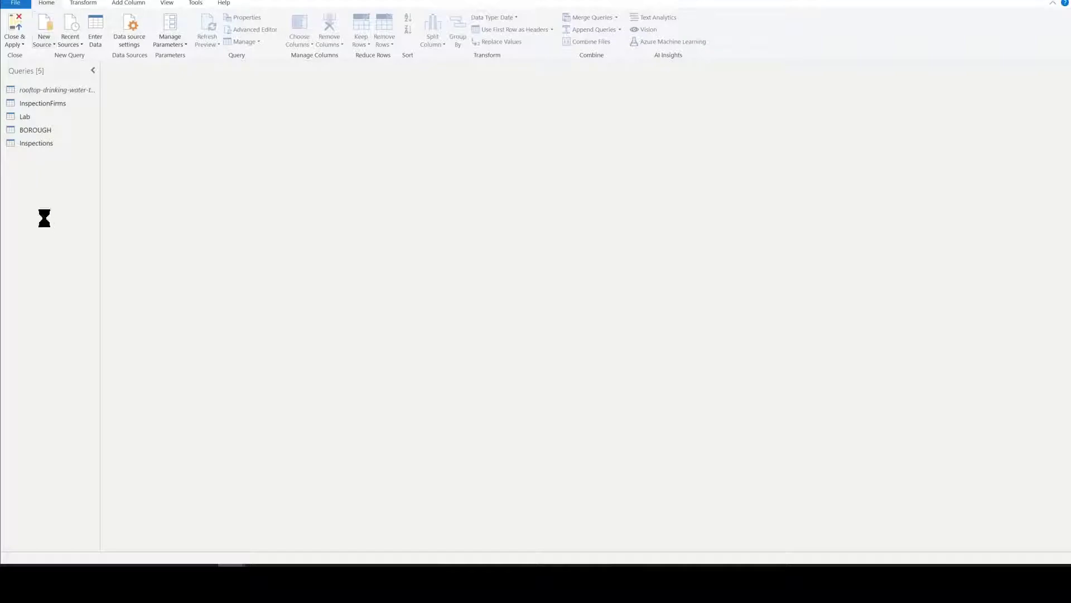
right_click(48, 154)
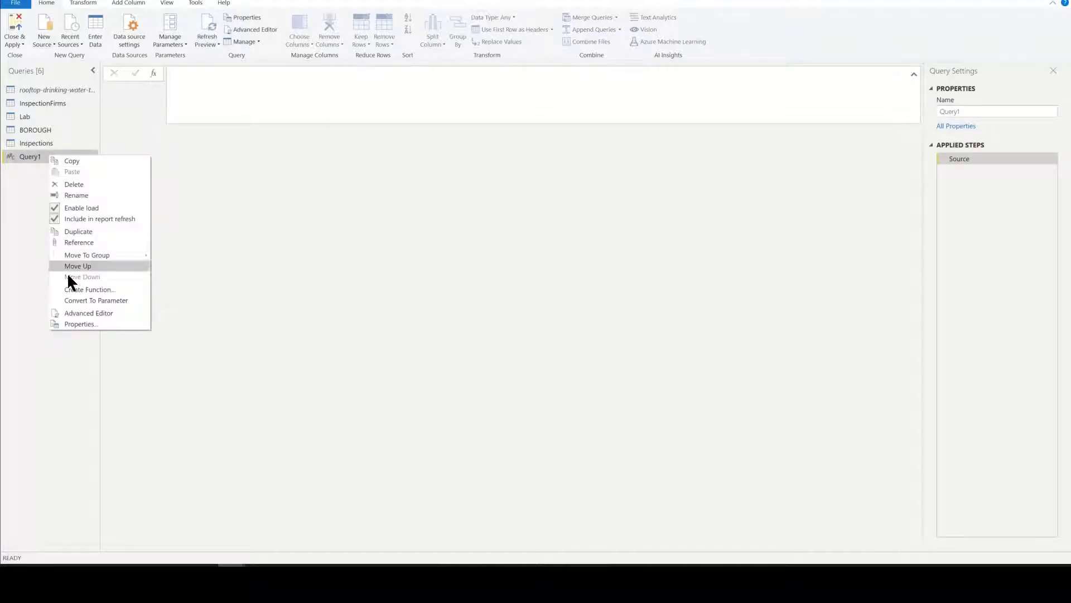
click(83, 306)
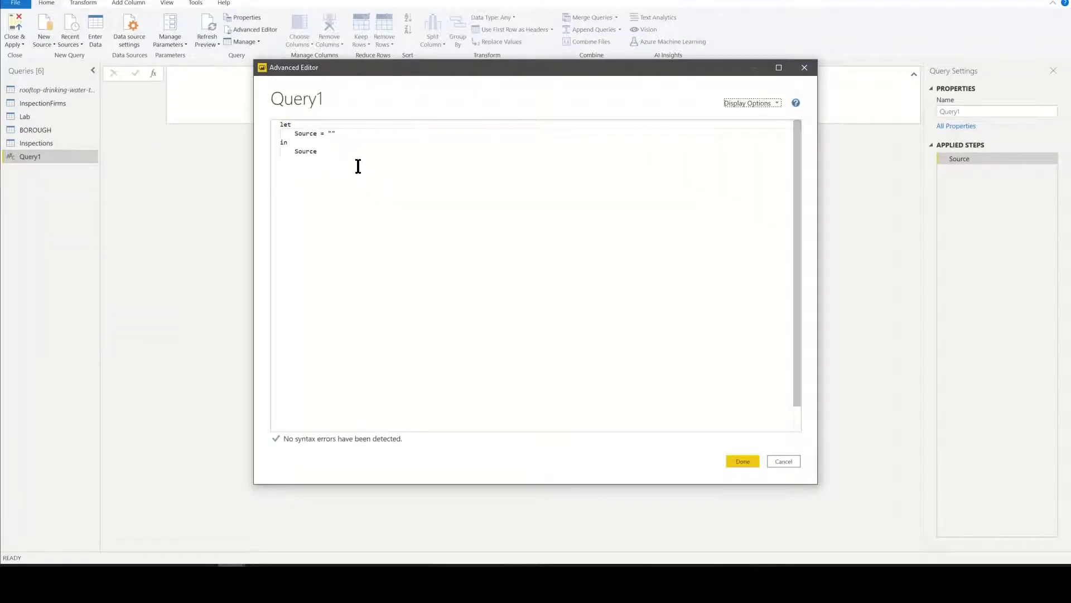
drag(357, 165, 219, 92)
key(ctrl+v)
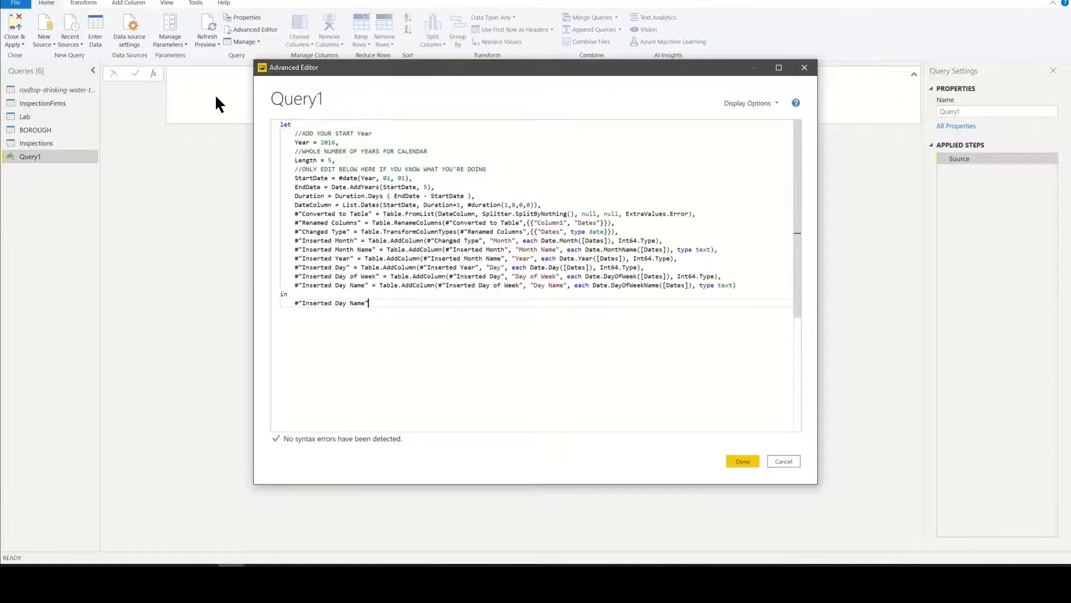
Apply the pasted calendar script to the new query and rename the query as Dates.
double_click(328, 142)
click(297, 134)
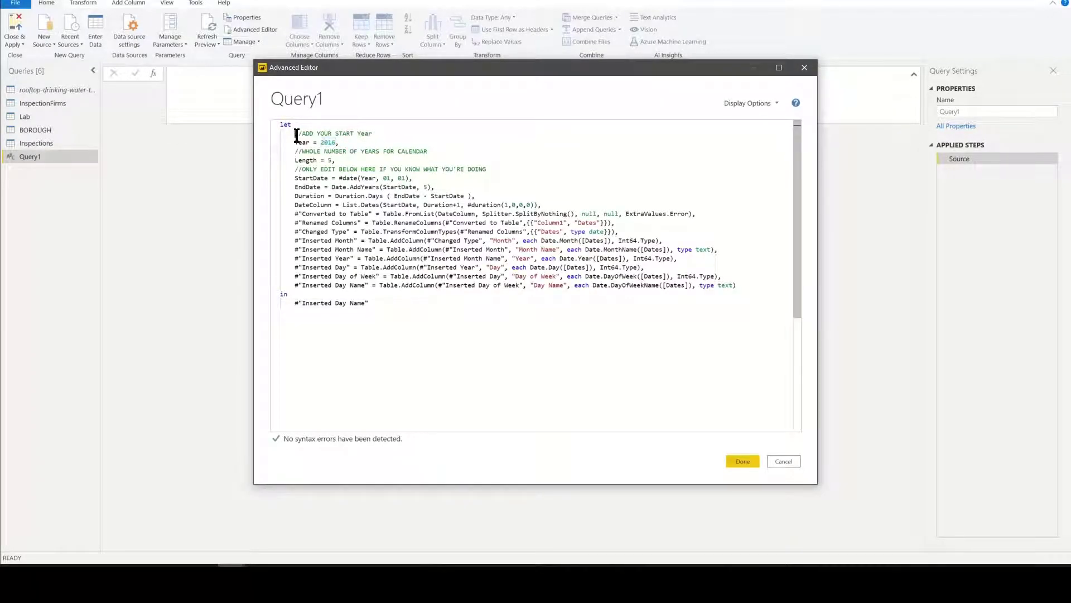
drag(297, 151, 336, 160)
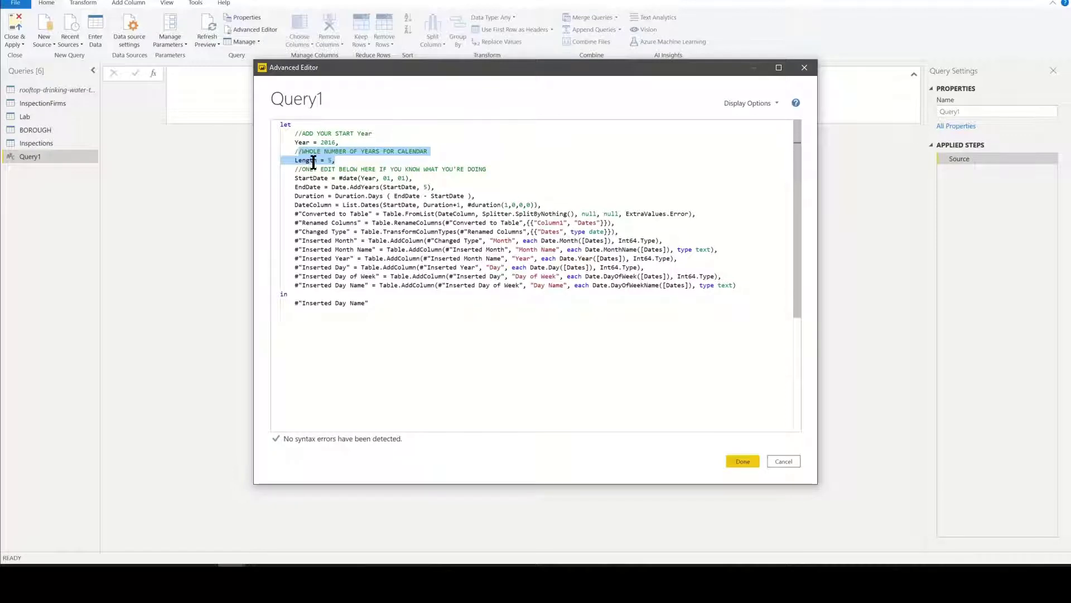
click(325, 134)
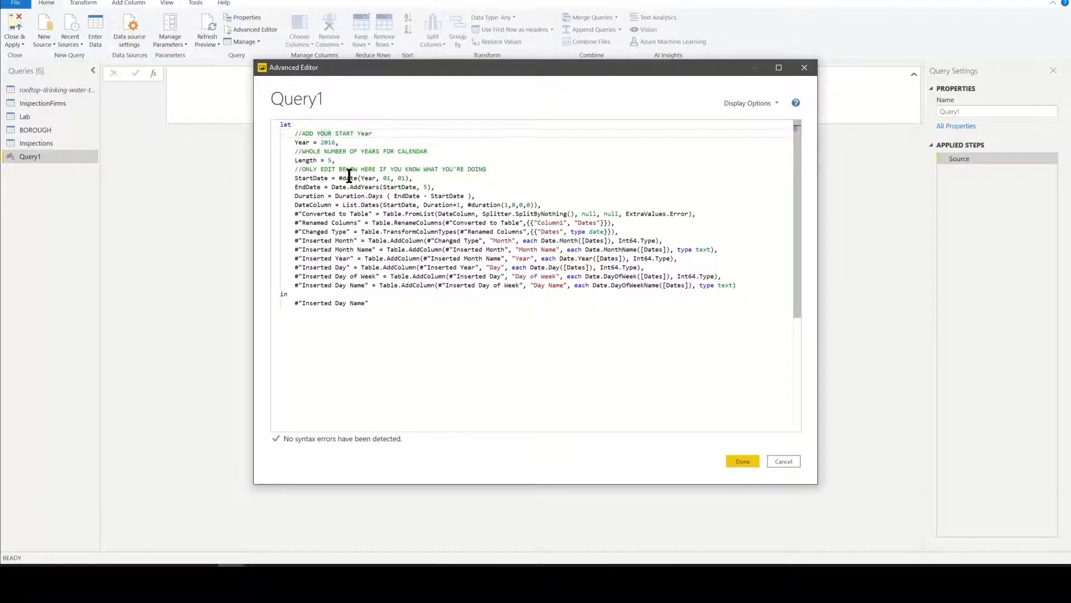
click(742, 462)
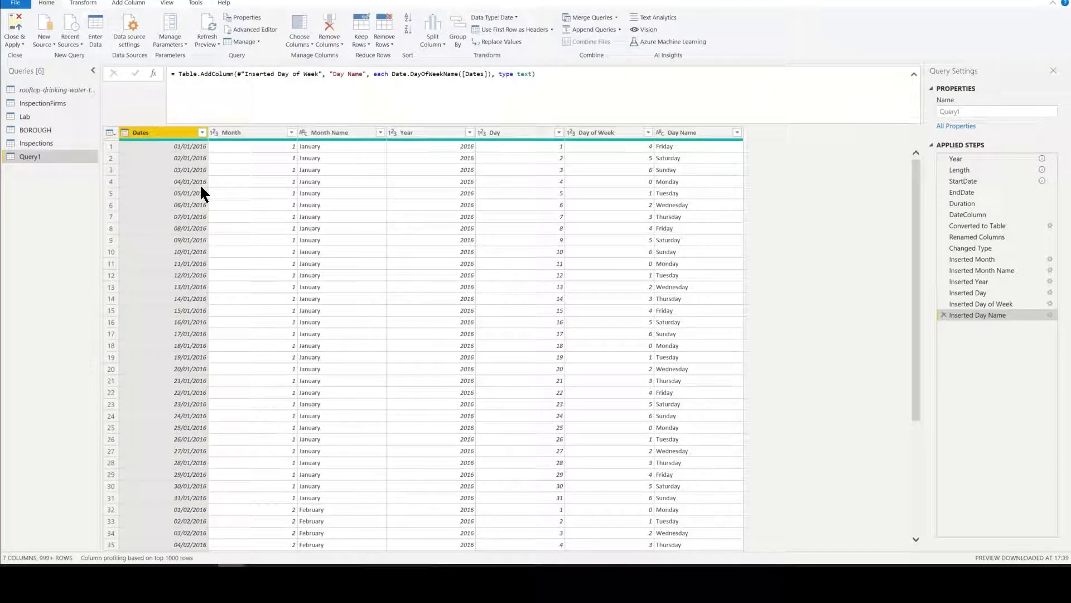
double_click(945, 112)
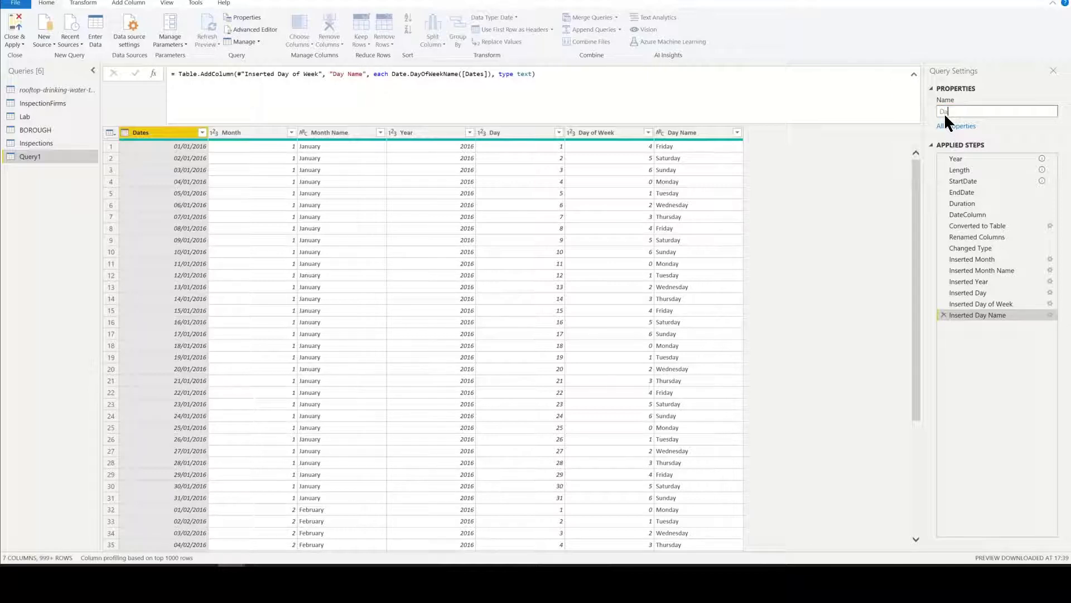
click(901, 115)
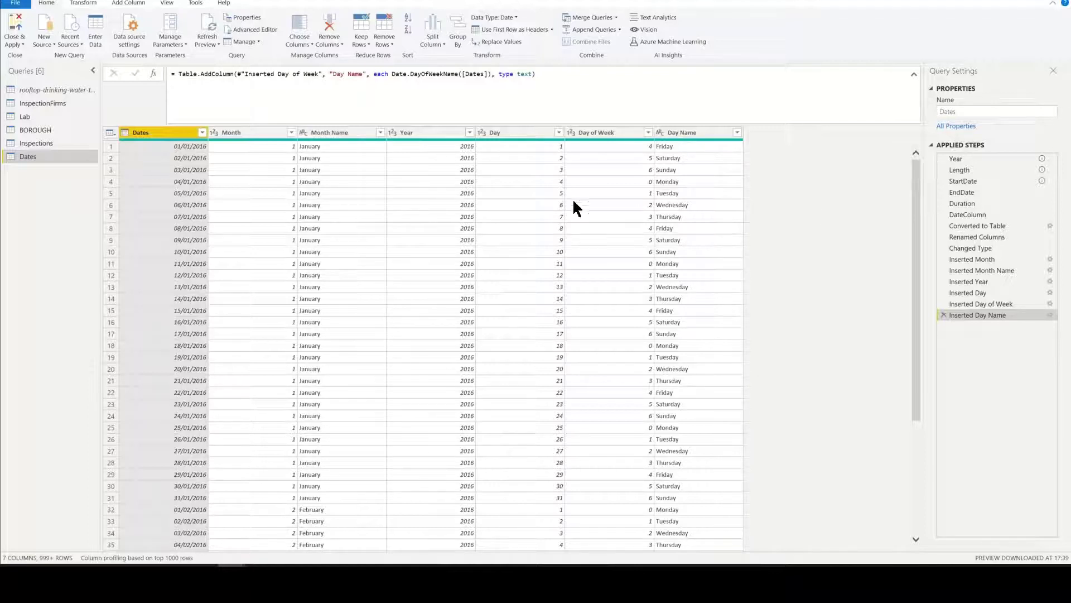
Examine the InspectionFirms query's applied steps from Source to Changed Type1 and browse its list of inspection firm names.
click(18, 100)
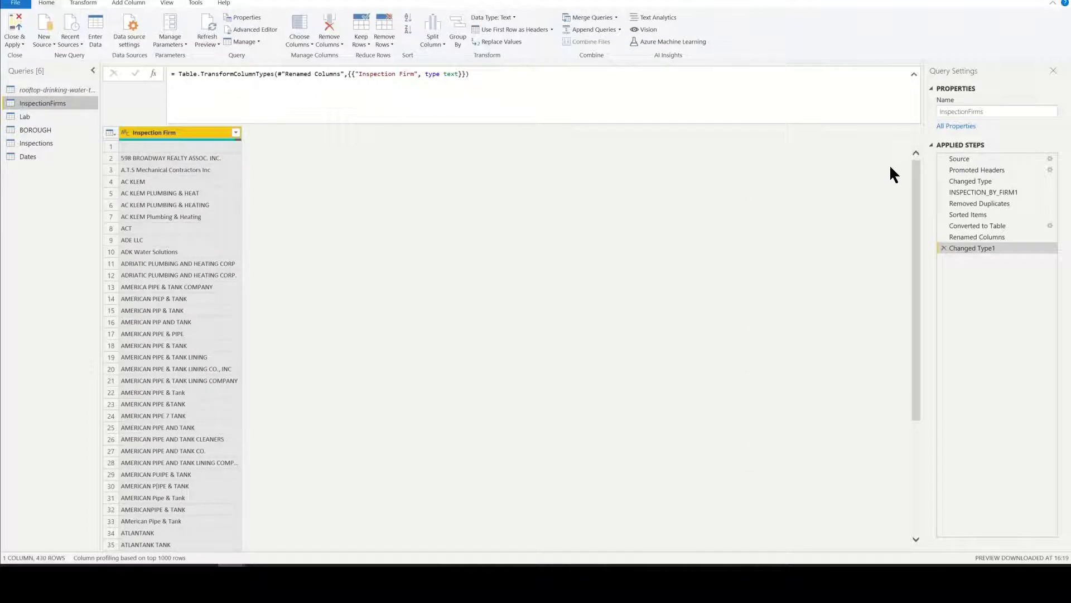
click(988, 159)
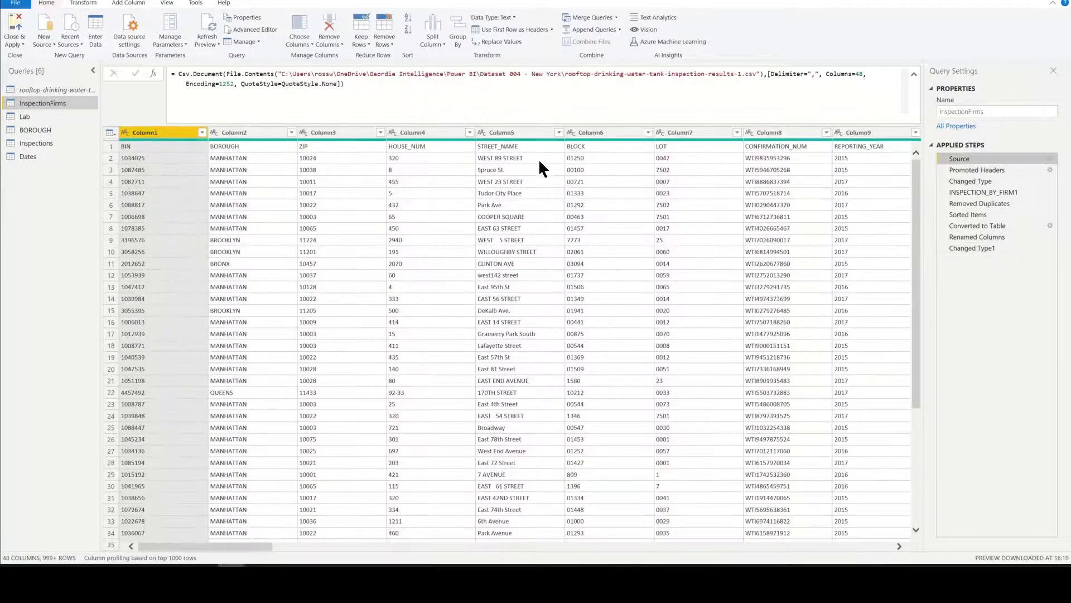
click(980, 166)
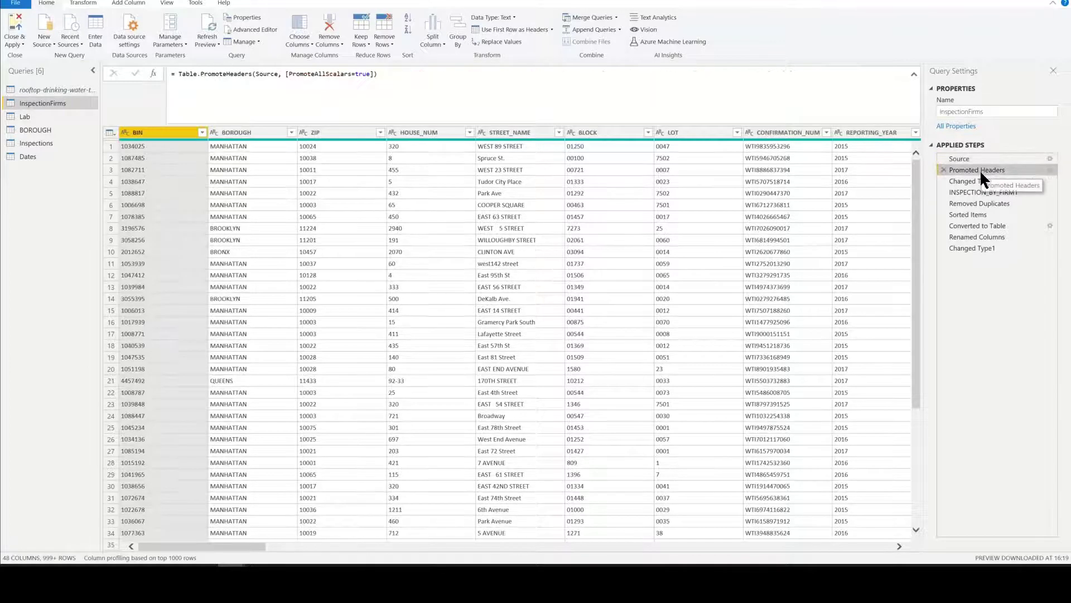
click(975, 182)
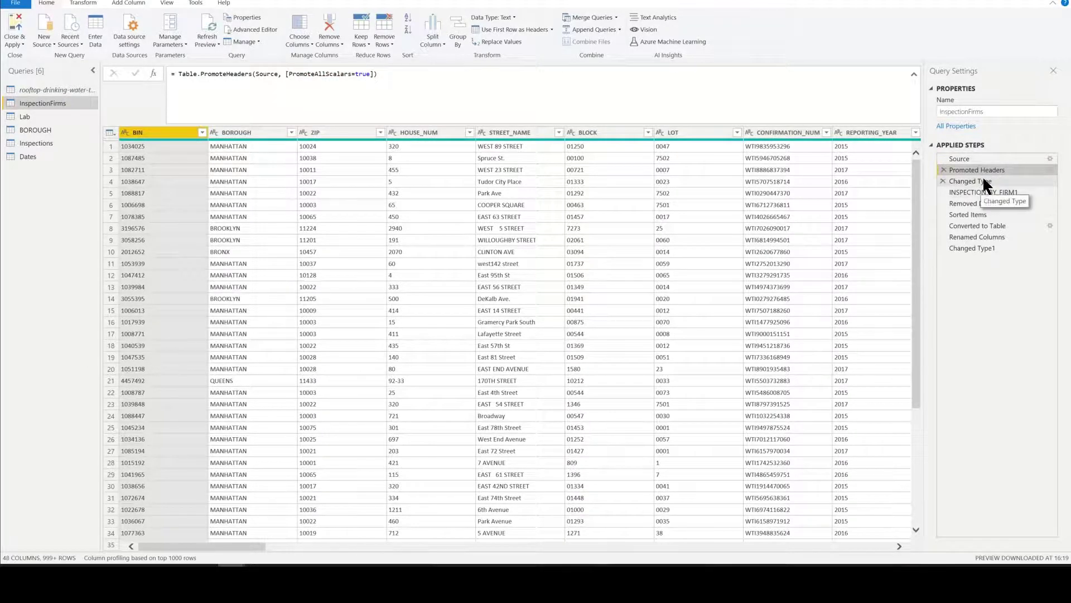
click(978, 191)
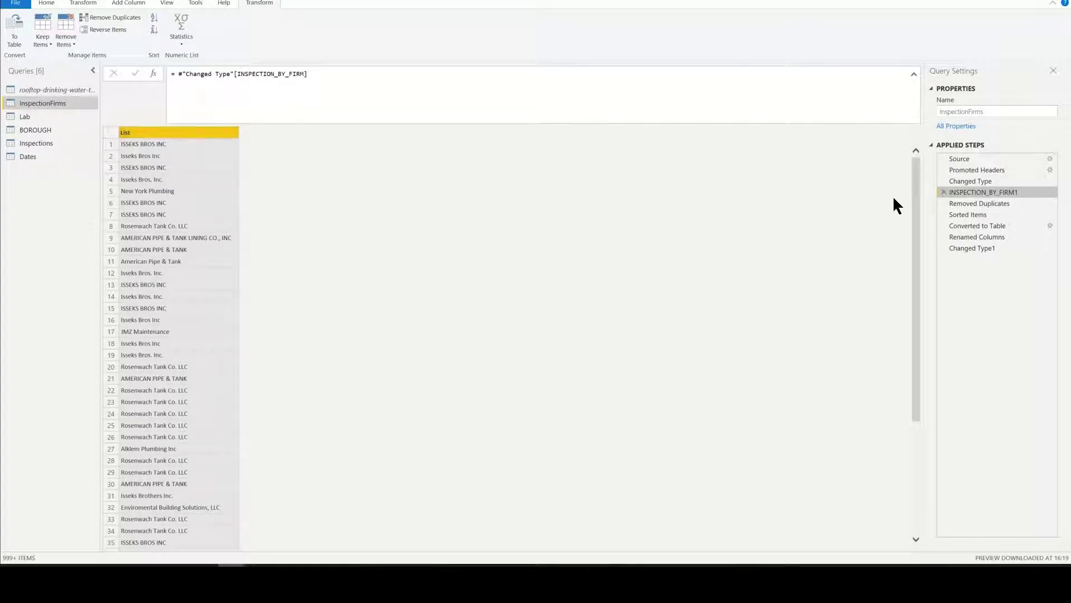
click(986, 201)
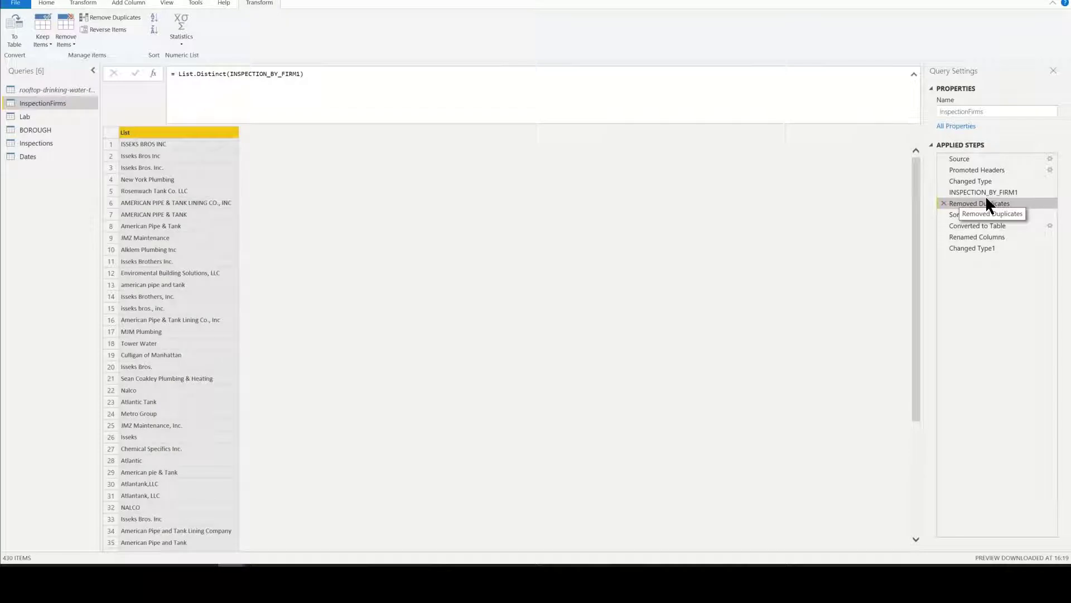
click(982, 215)
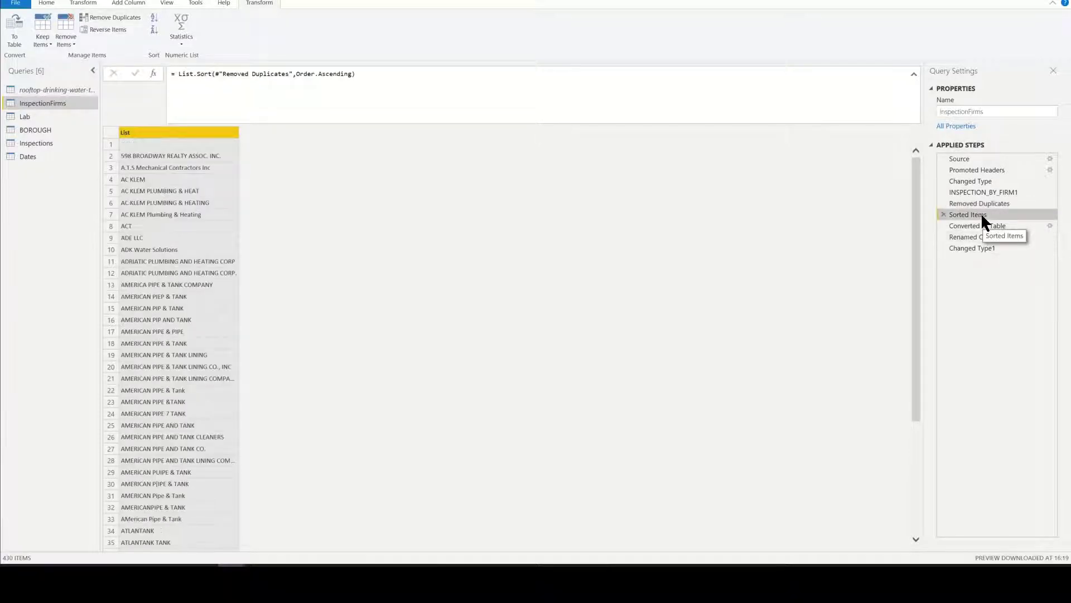
click(979, 223)
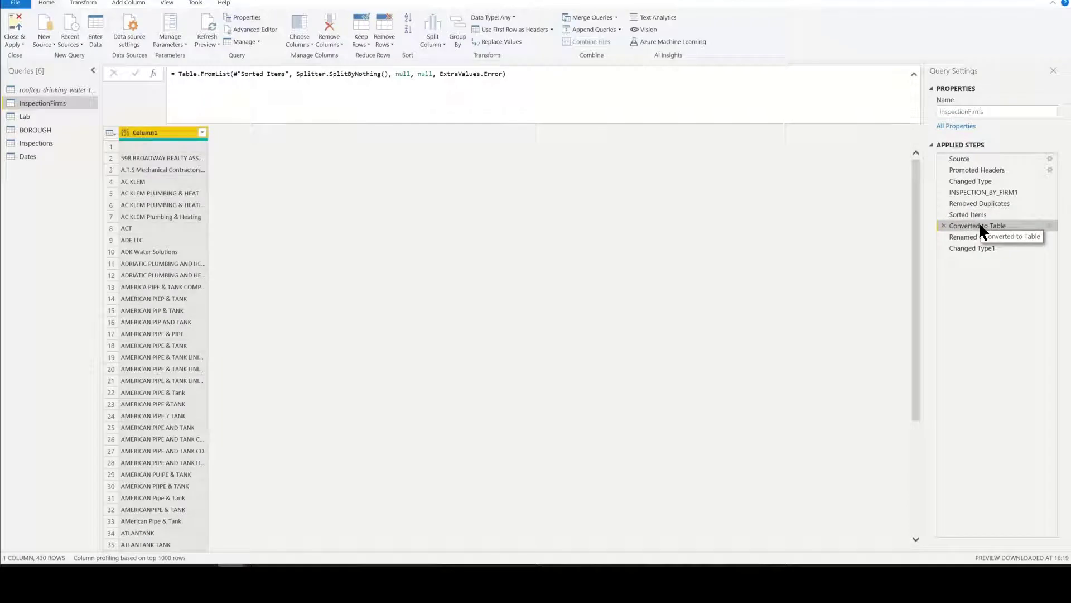
click(980, 237)
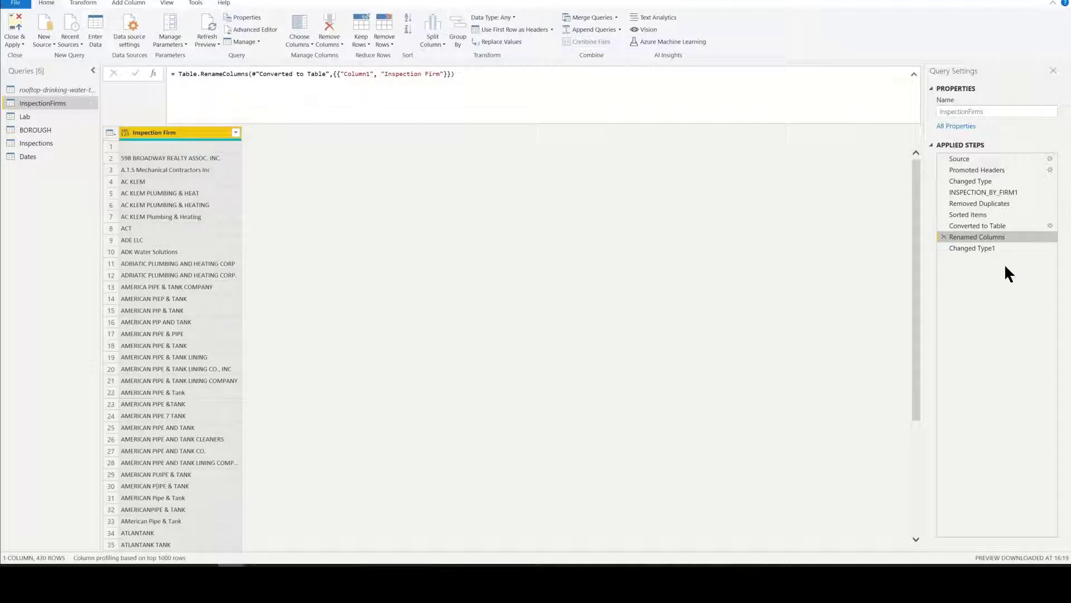
click(993, 244)
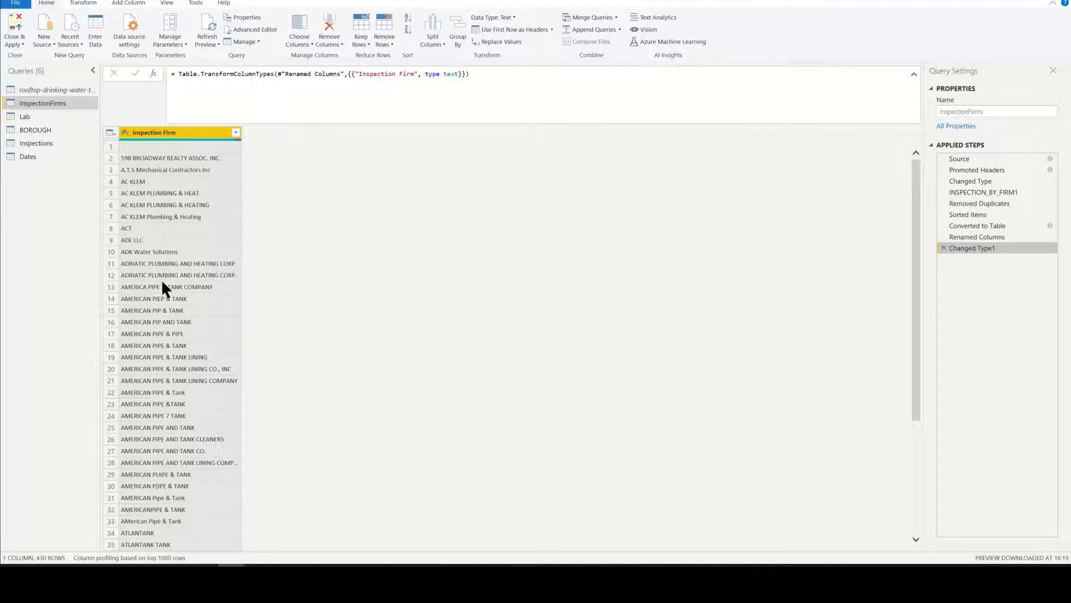
scroll(152, 318, down, 4)
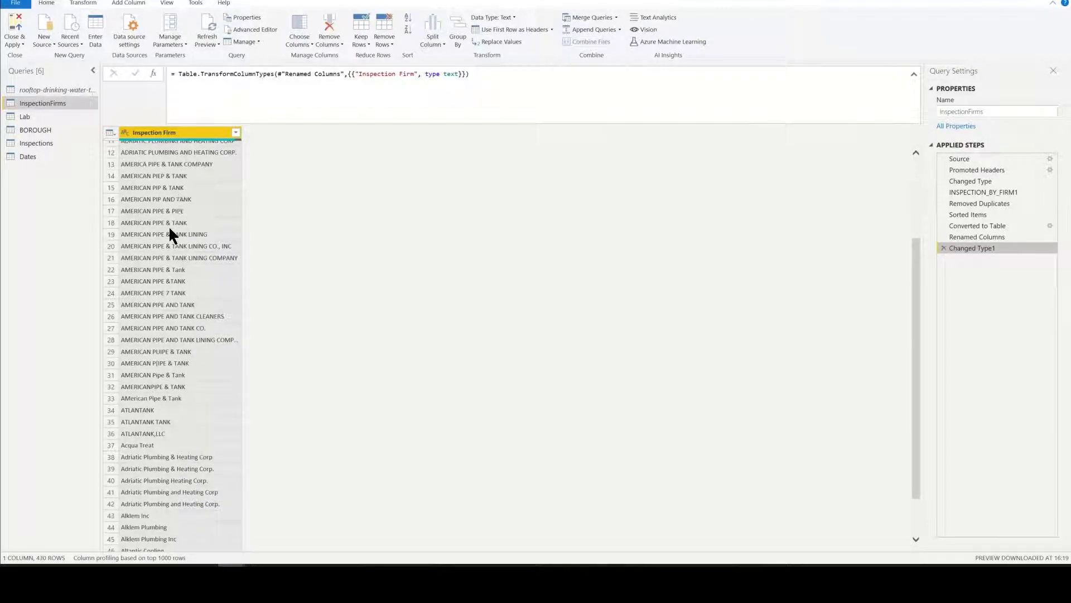
scroll(191, 290, down, 7)
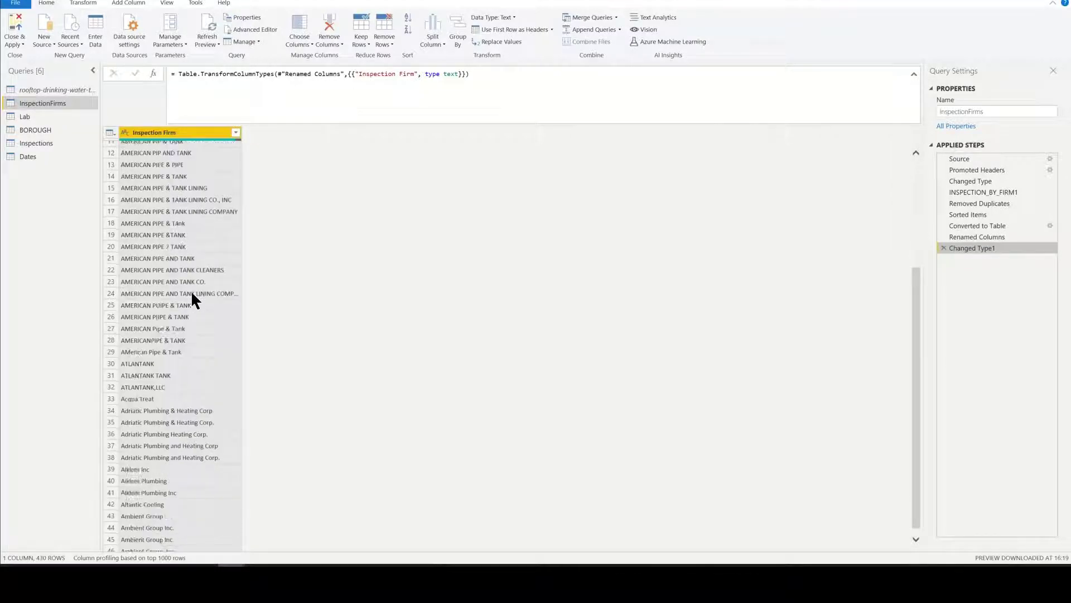
Examine the InspectionFirms query's remaining firm names and the Inspected By sheet of the Excel mapping workbook.
scroll(189, 377, down, 2)
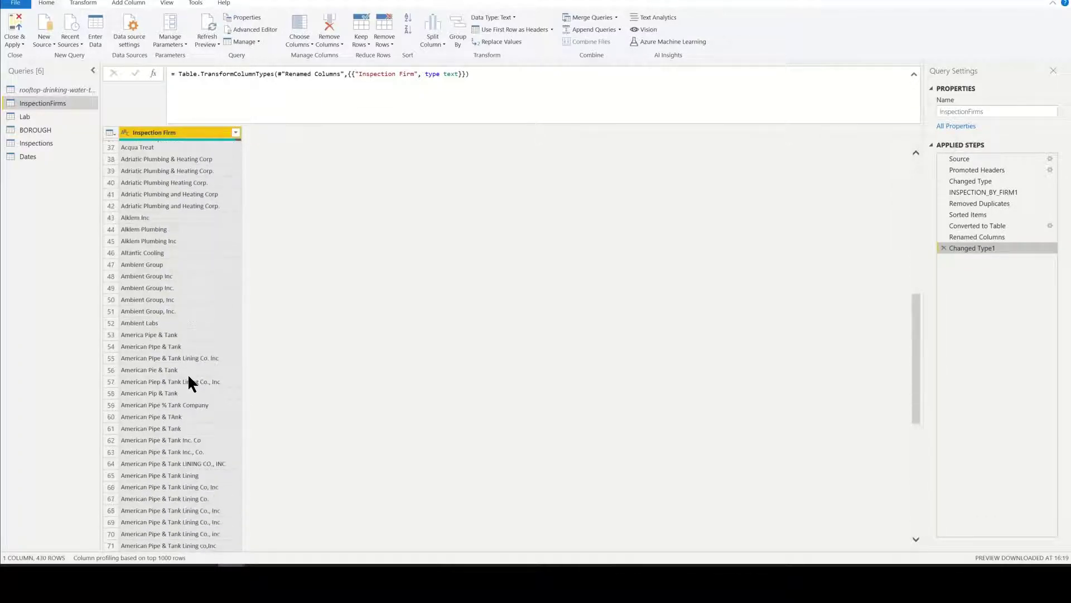
scroll(188, 383, down, 2)
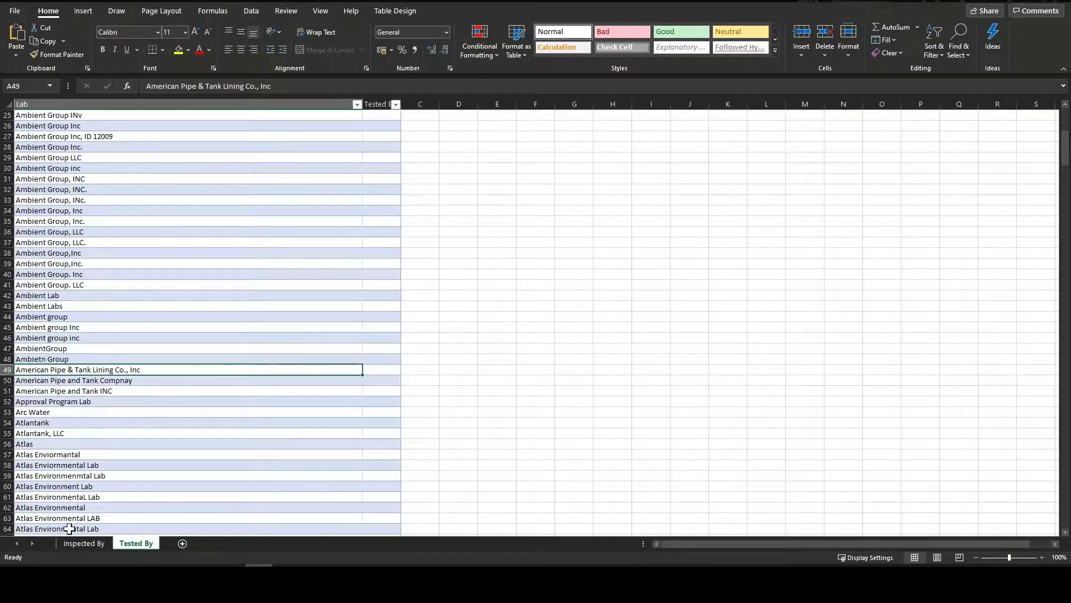
click(84, 543)
scroll(260, 310, up, 10)
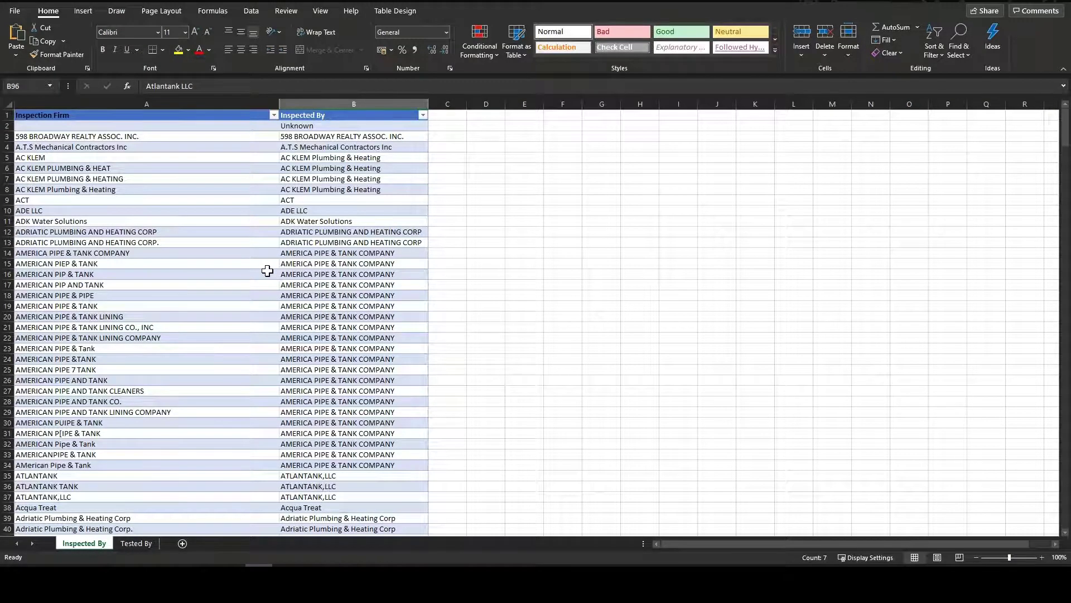
click(133, 116)
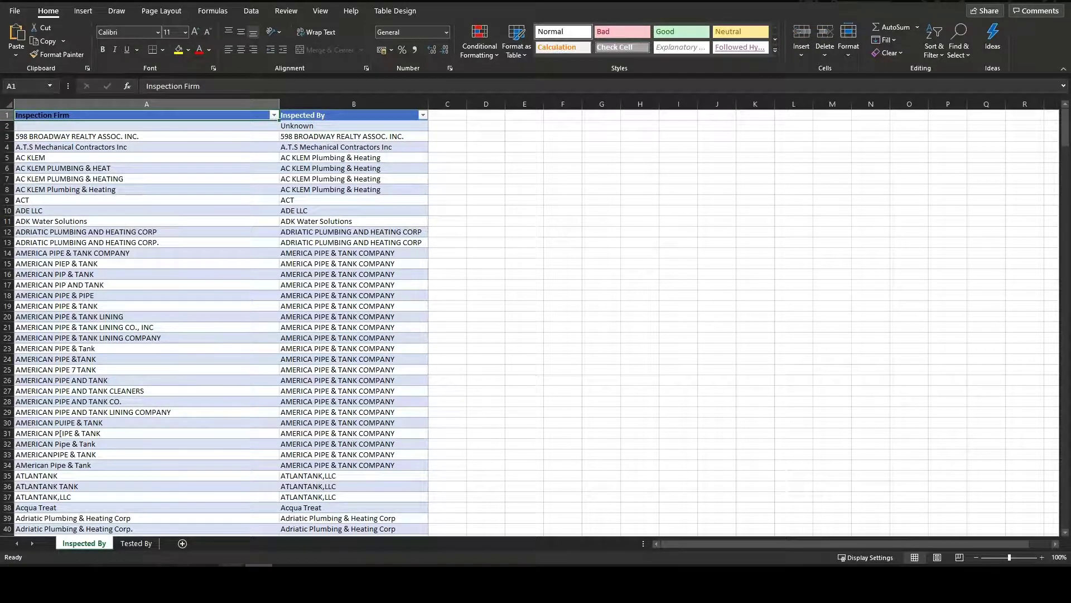
Copy the Inspection Firm column from the InspectionFirms query, paste it at A1 of a new Excel worksheet and slightly widen column A.
click(274, 532)
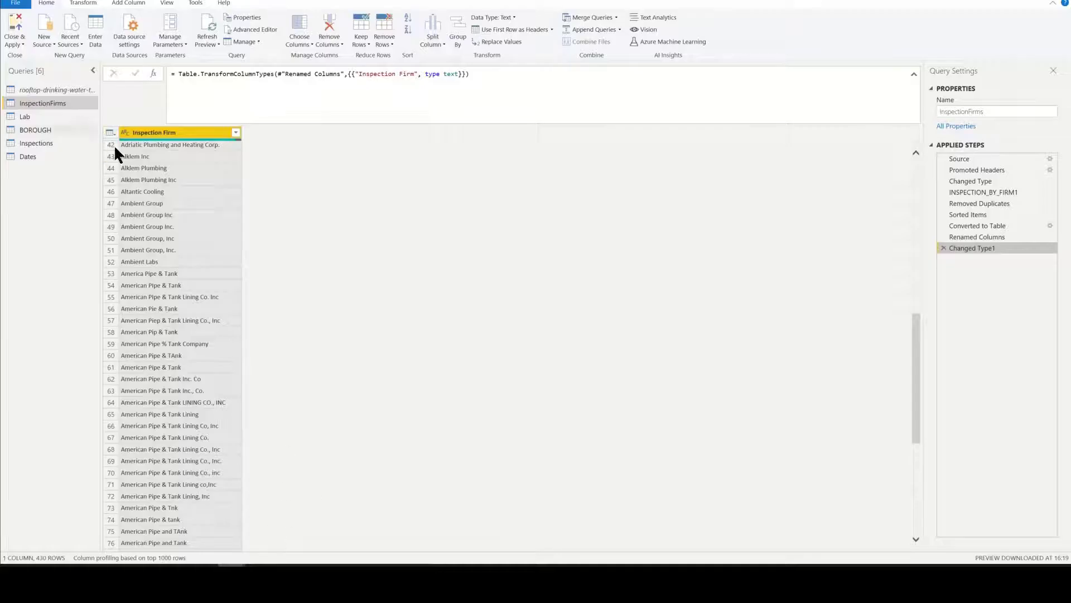
right_click(166, 132)
key(Escape)
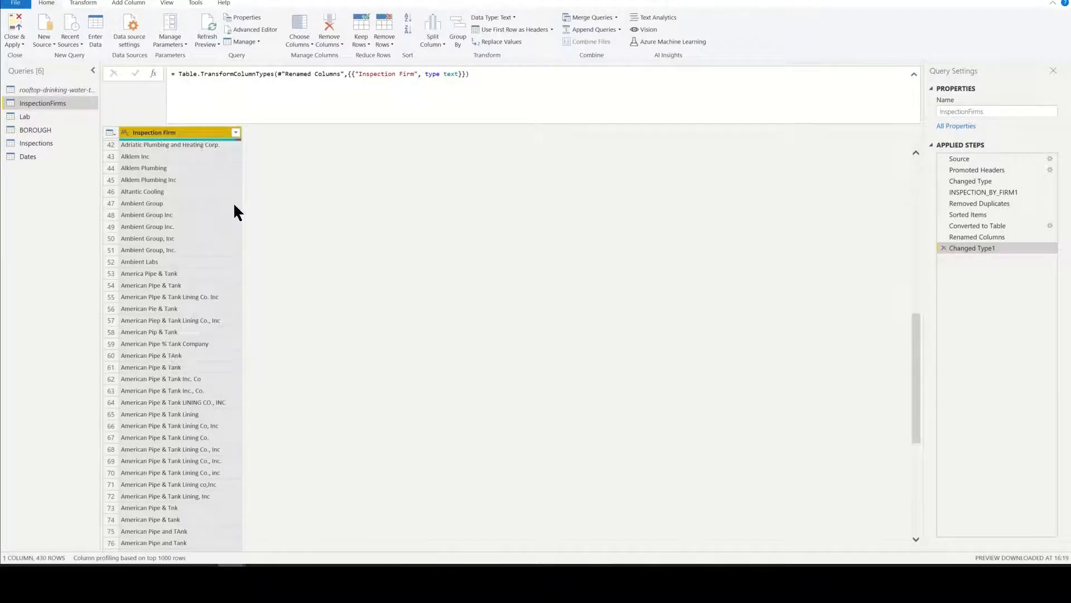
click(259, 564)
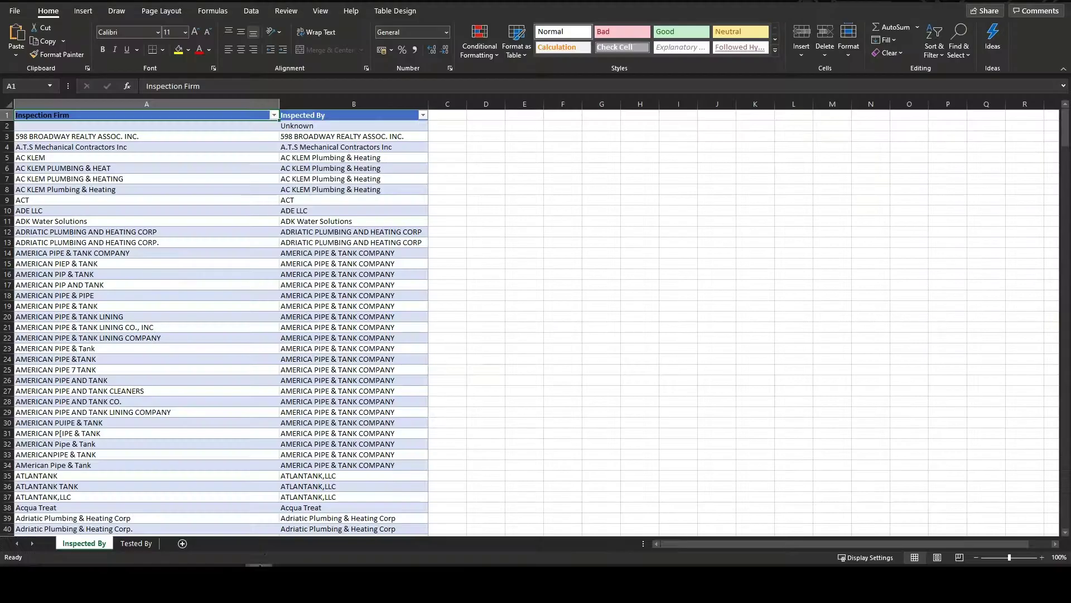
click(182, 543)
right_click(41, 120)
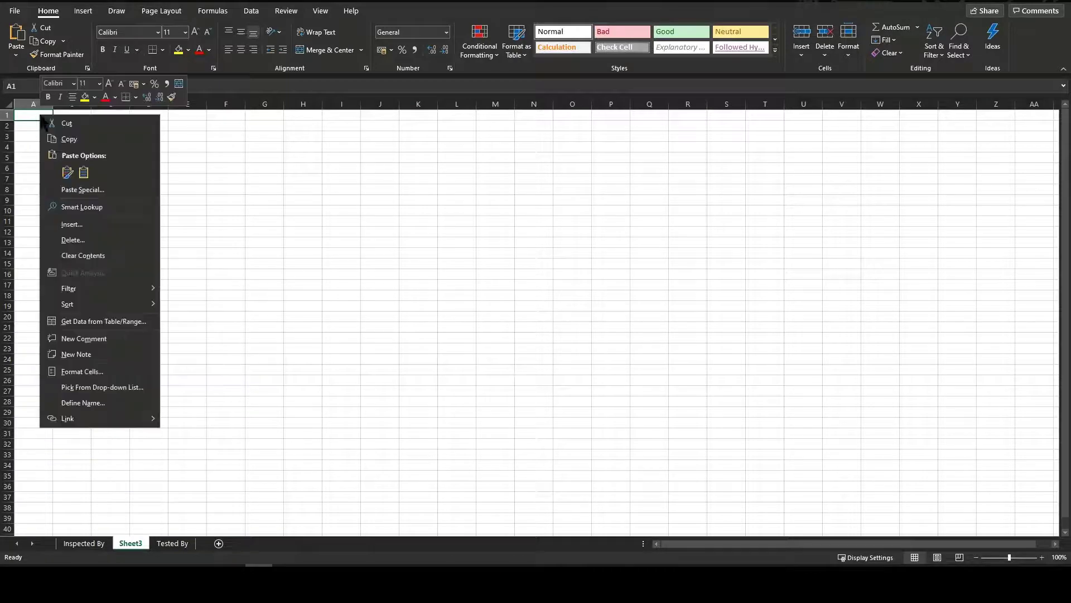
click(67, 173)
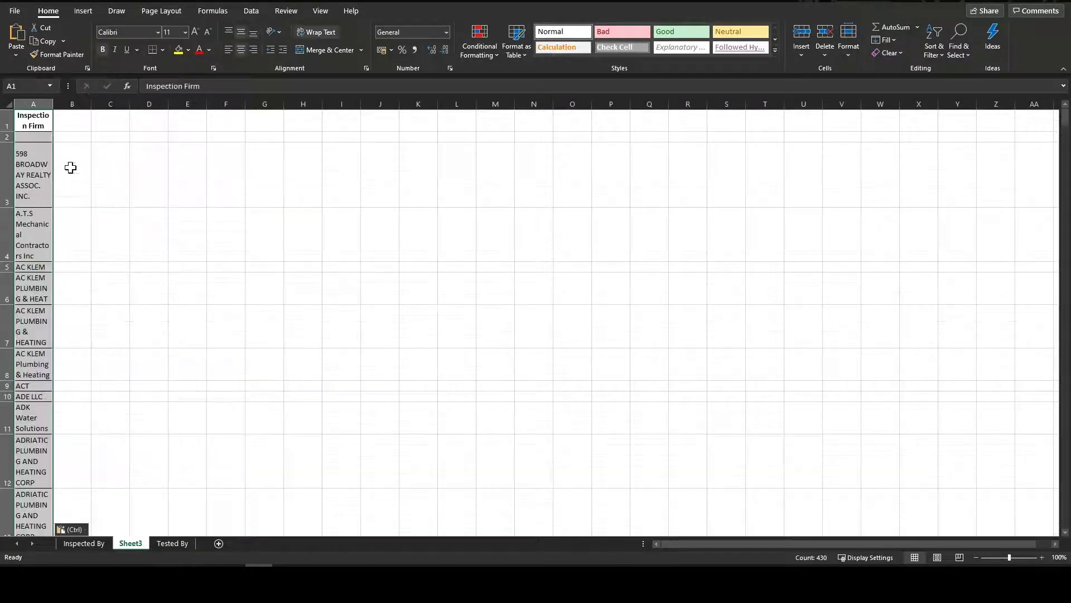
drag(54, 104, 55, 103)
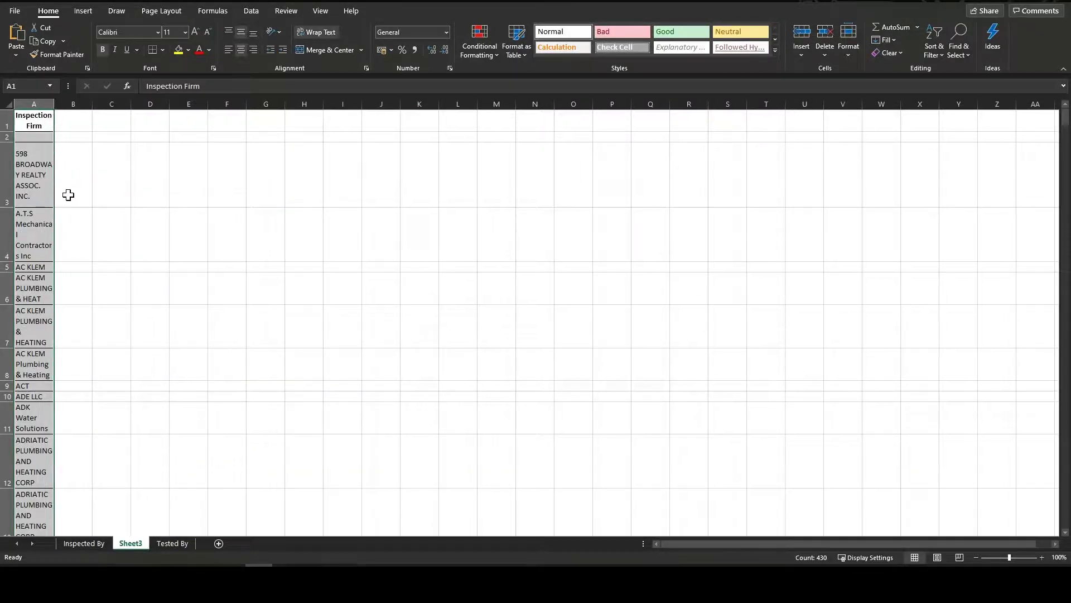
Delete the Sheet3 worksheet from the workbook, confirm the deletion and return to the Inspected By sheet.
right_click(141, 542)
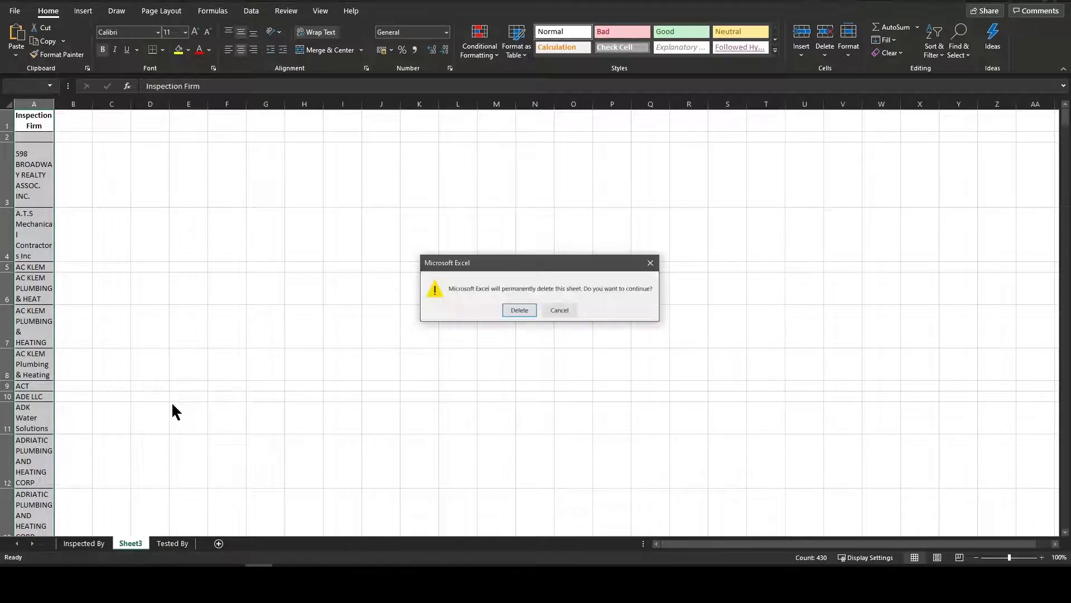
click(519, 311)
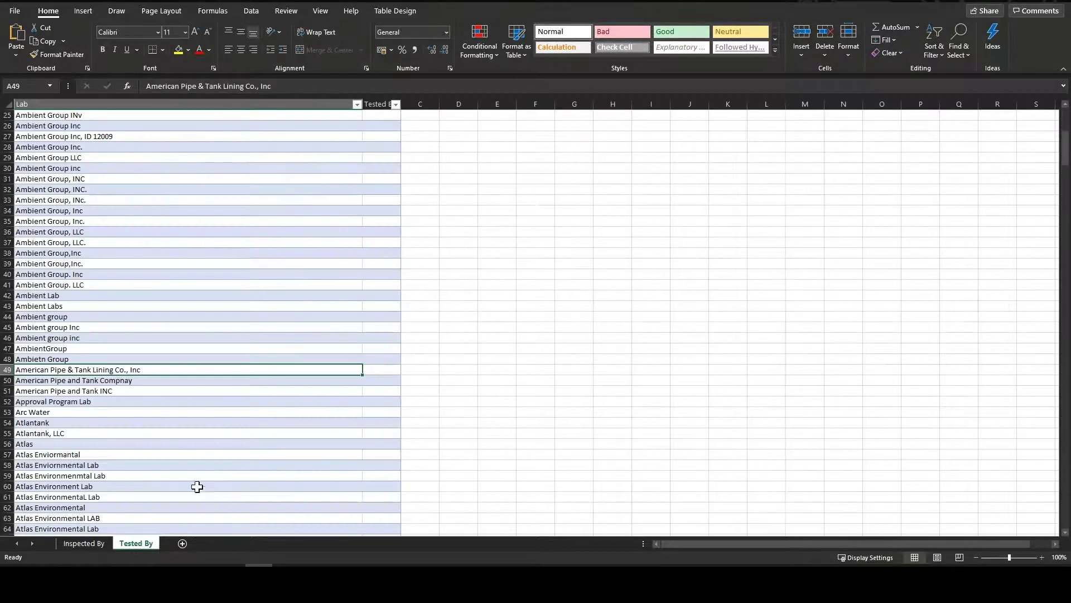
click(84, 543)
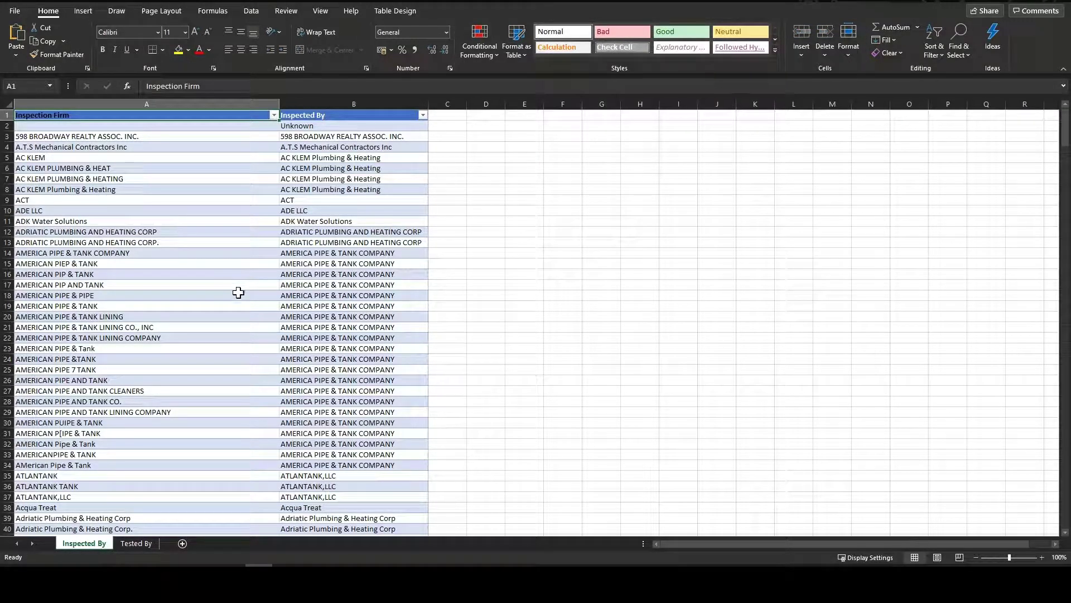
Examine how the Inspection Firm name variants map to Inspected By values and which rows are still unmapped.
click(355, 274)
click(72, 275)
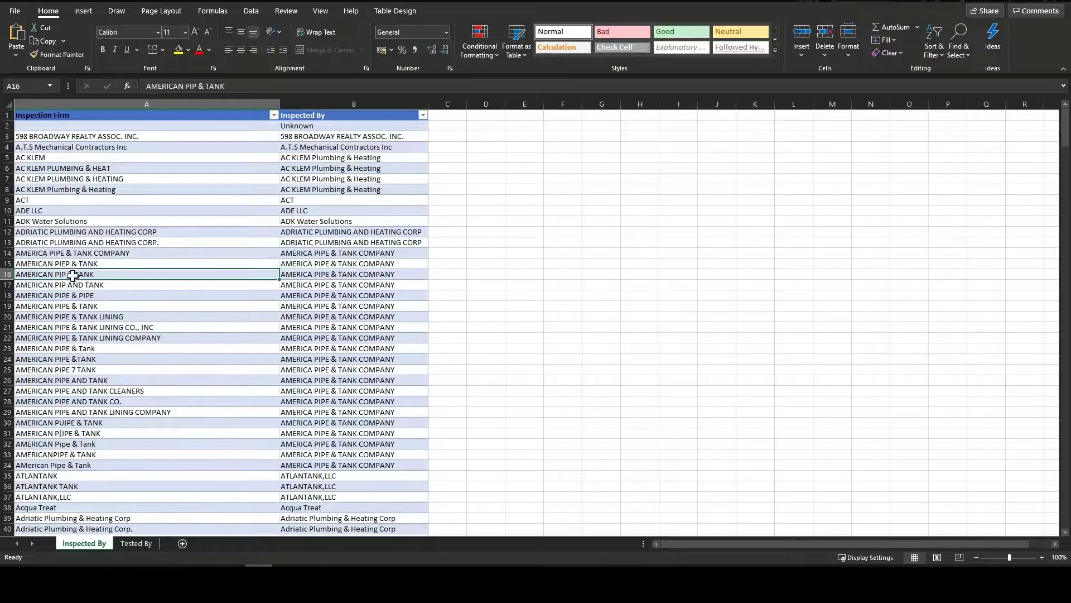
scroll(339, 299, down, 11)
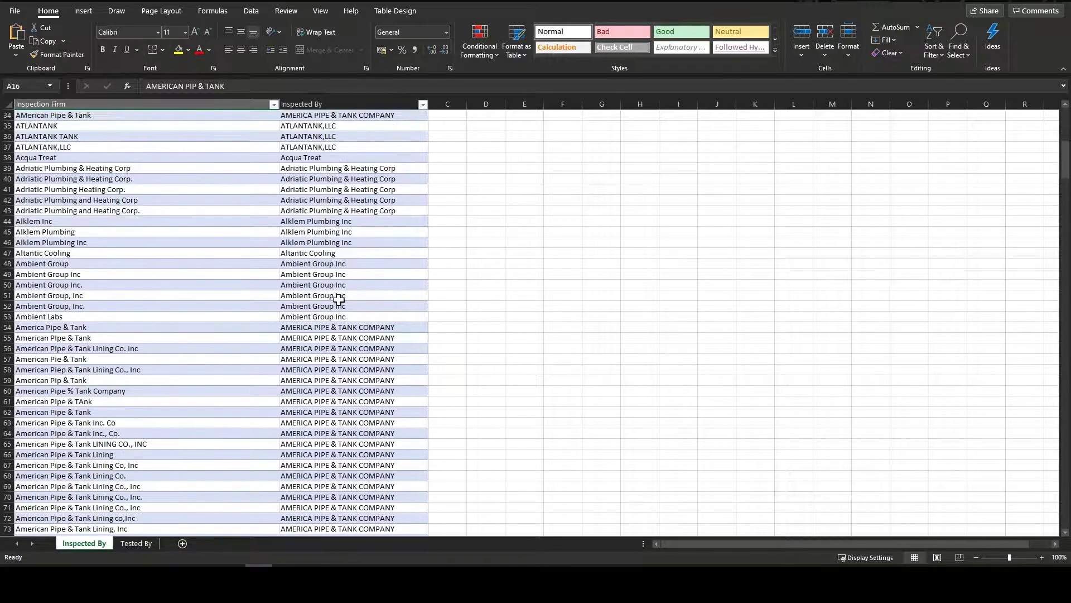
scroll(338, 300, down, 20)
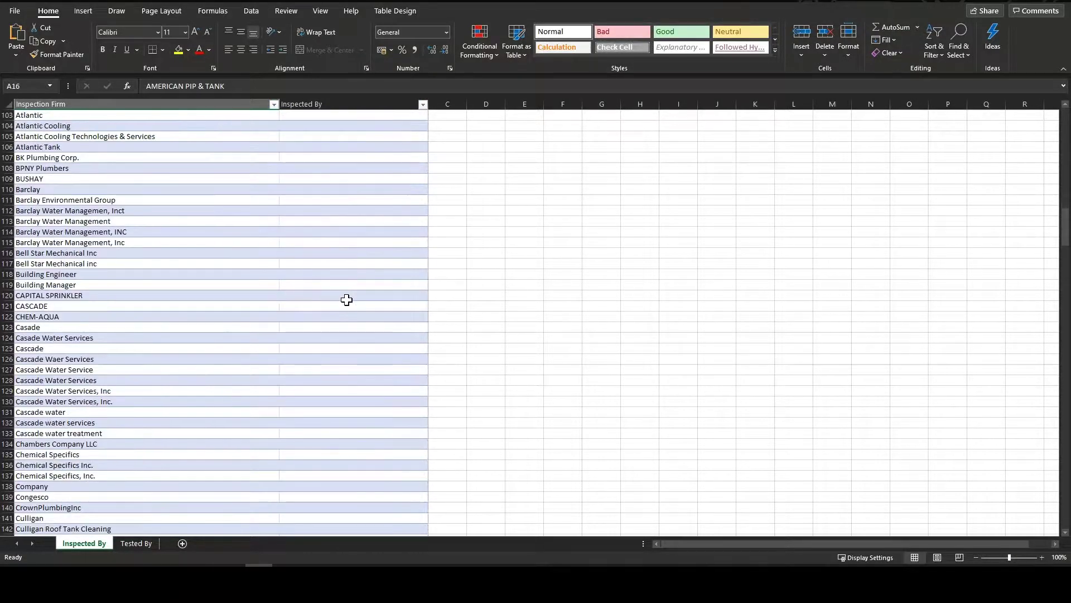
scroll(346, 300, down, 6)
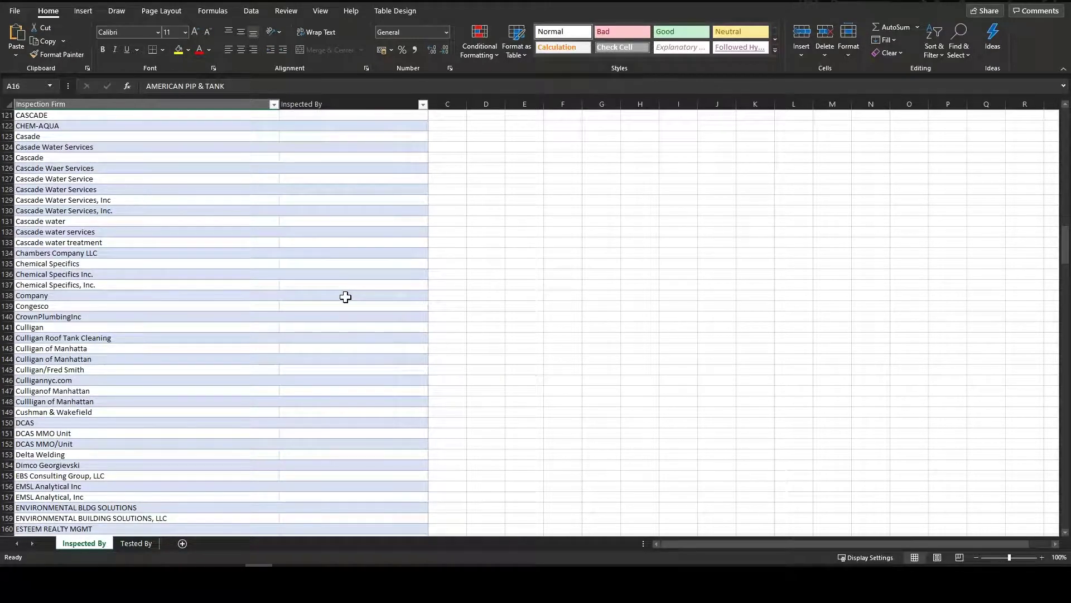
scroll(269, 302, up, 3)
scroll(269, 303, up, 8)
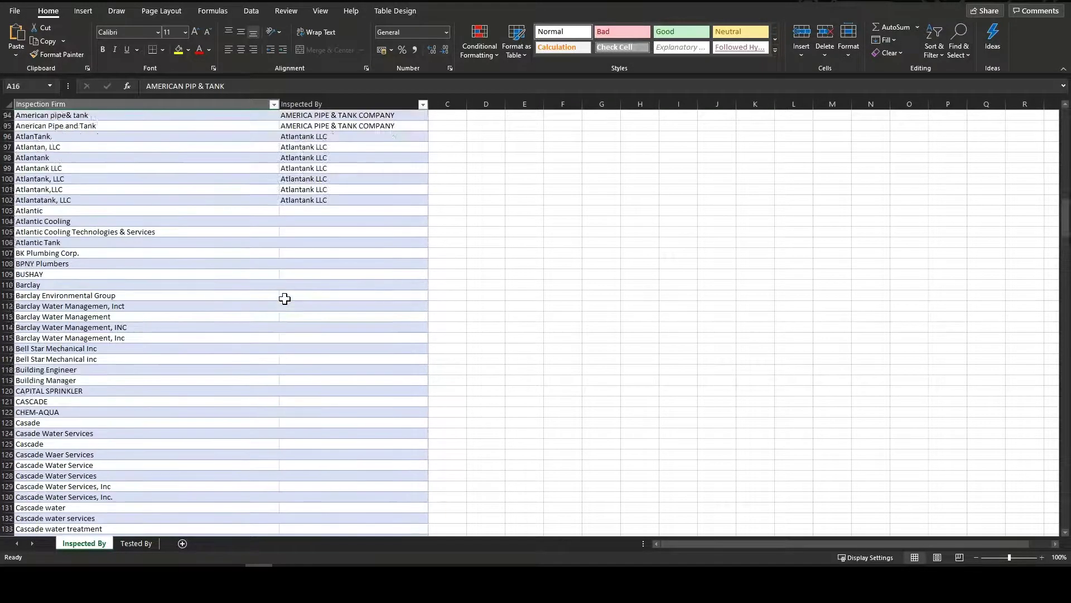
scroll(322, 221, down, 1)
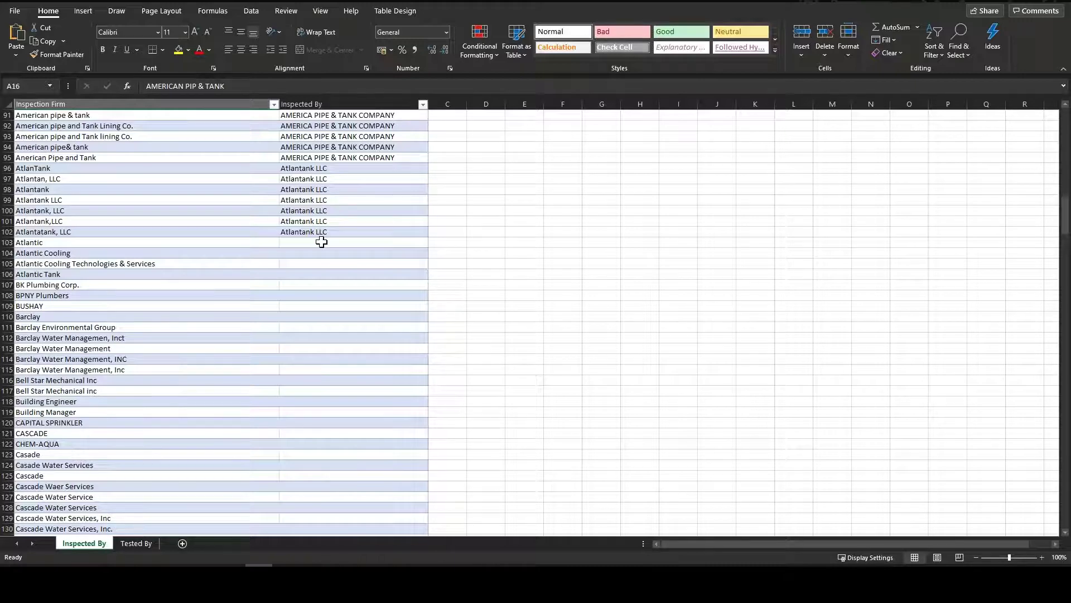
Copy "Atlantic Cooling Technologies & Services" from A105 into the Inspected By cells B103 to B106, covering the four Atlantic firm variants.
click(114, 263)
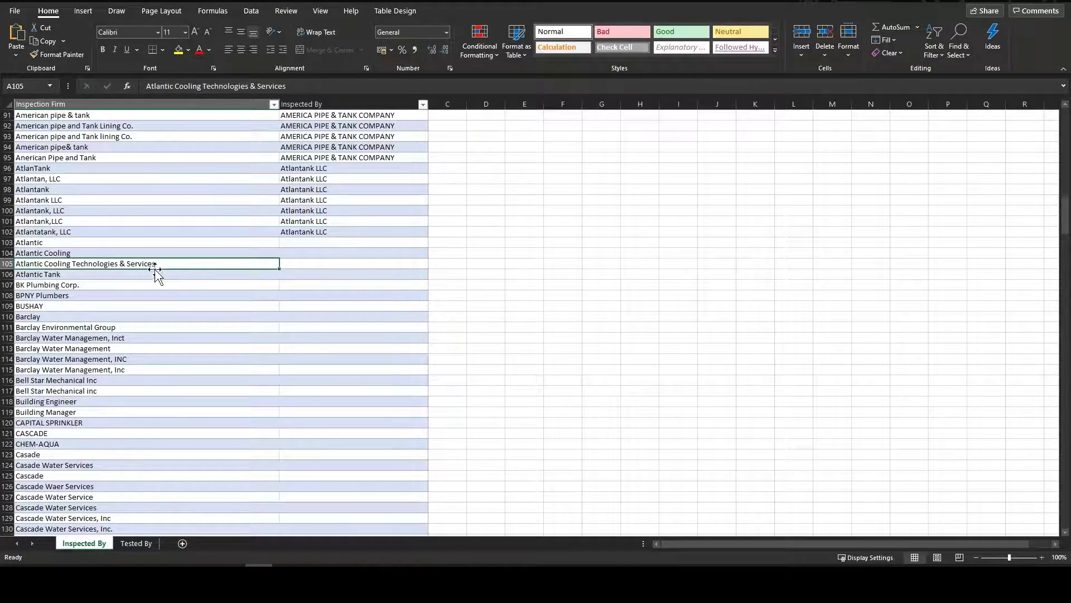
click(106, 250)
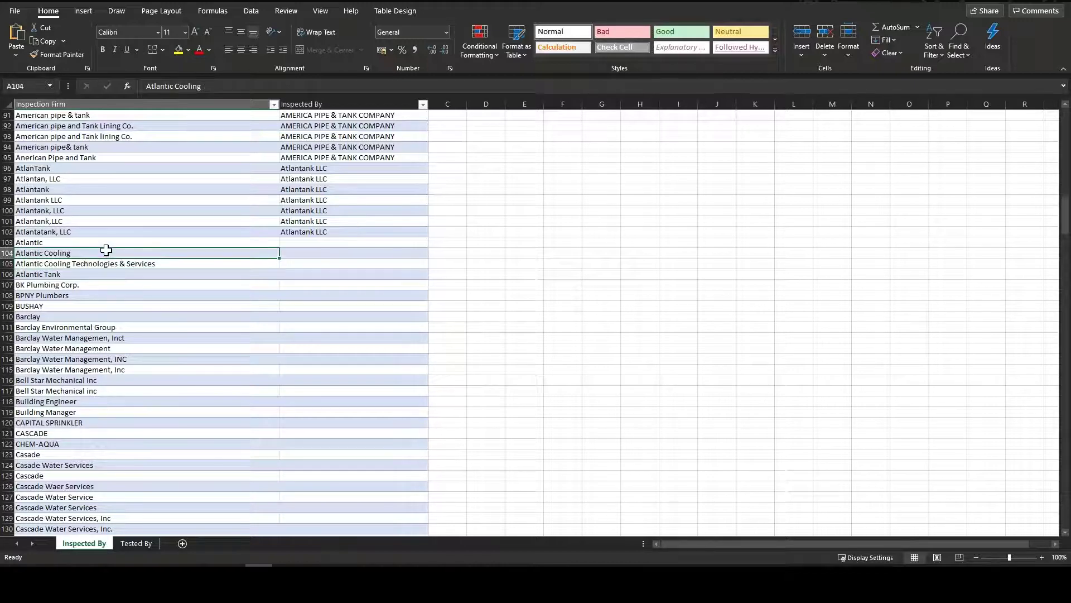
click(71, 243)
click(78, 262)
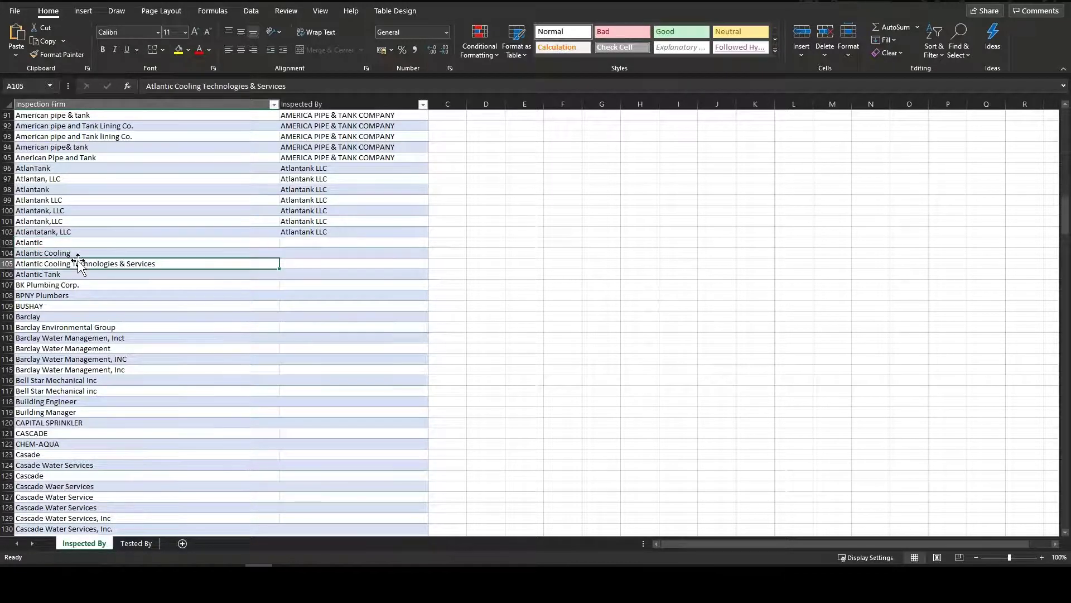
key(ctrl+c)
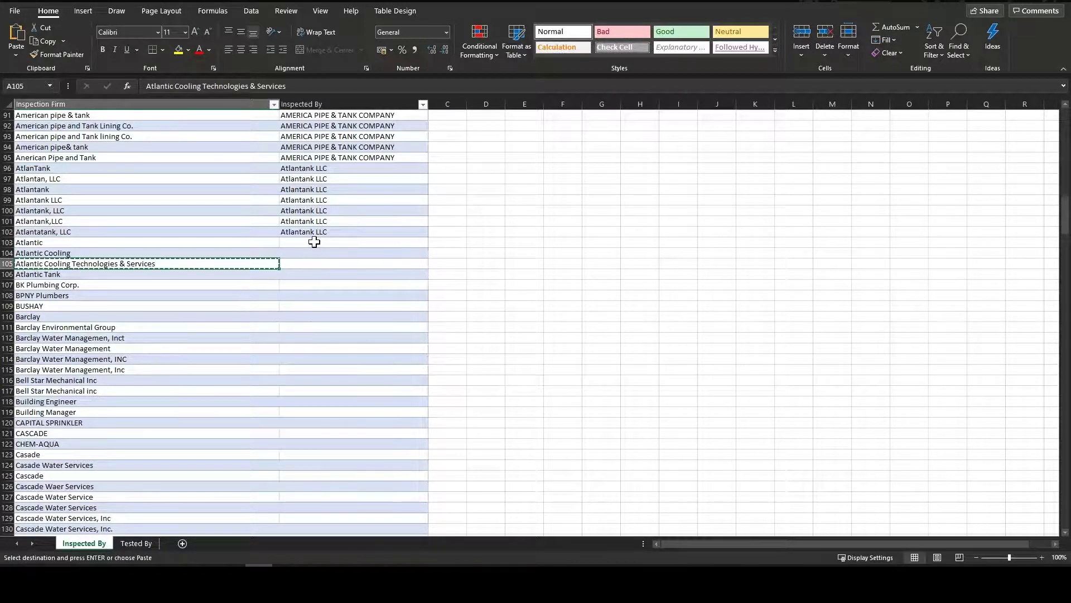
drag(314, 242, 316, 265)
key(ctrl+v)
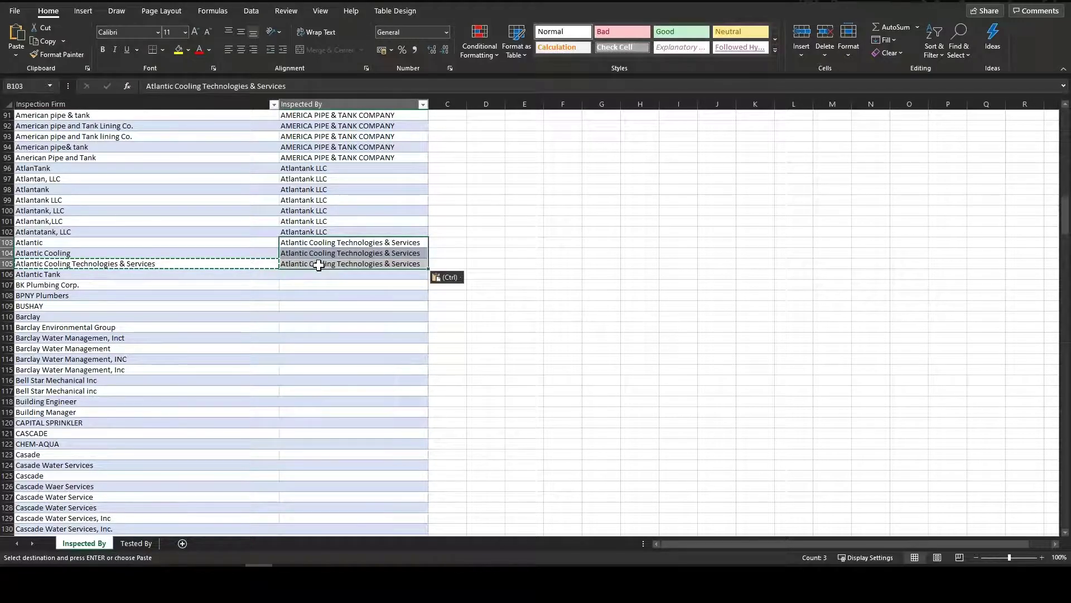
click(310, 279)
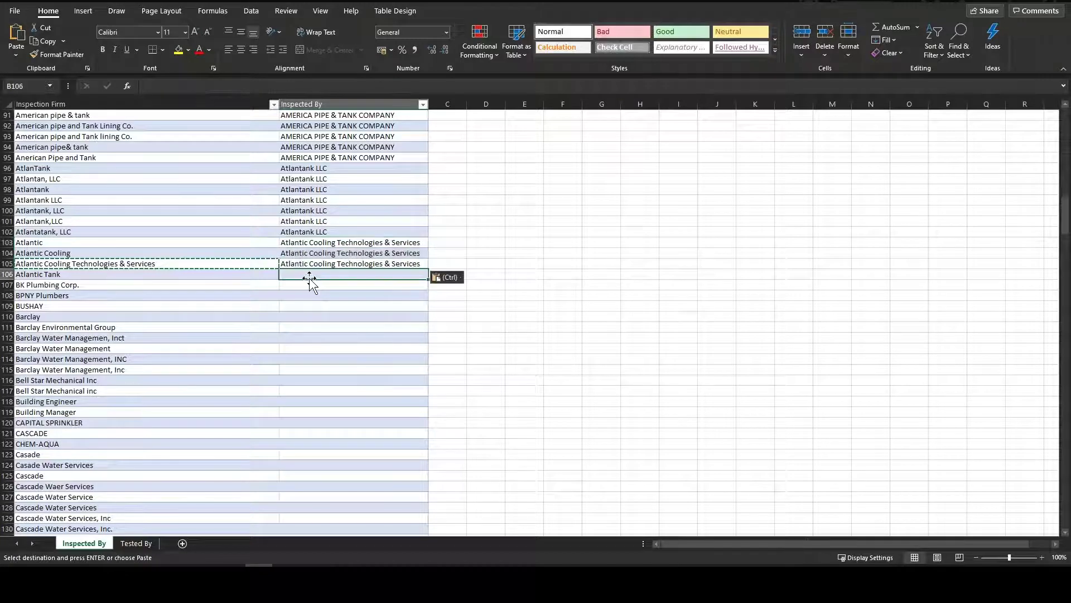
key(ctrl+v)
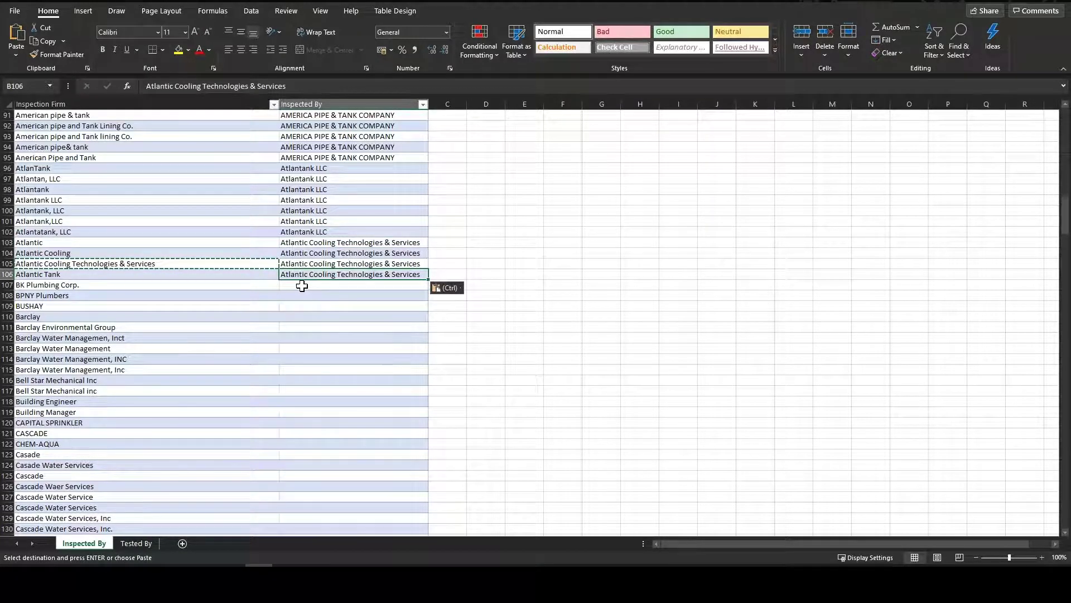
scroll(333, 326, down, 2)
scroll(334, 328, up, 1)
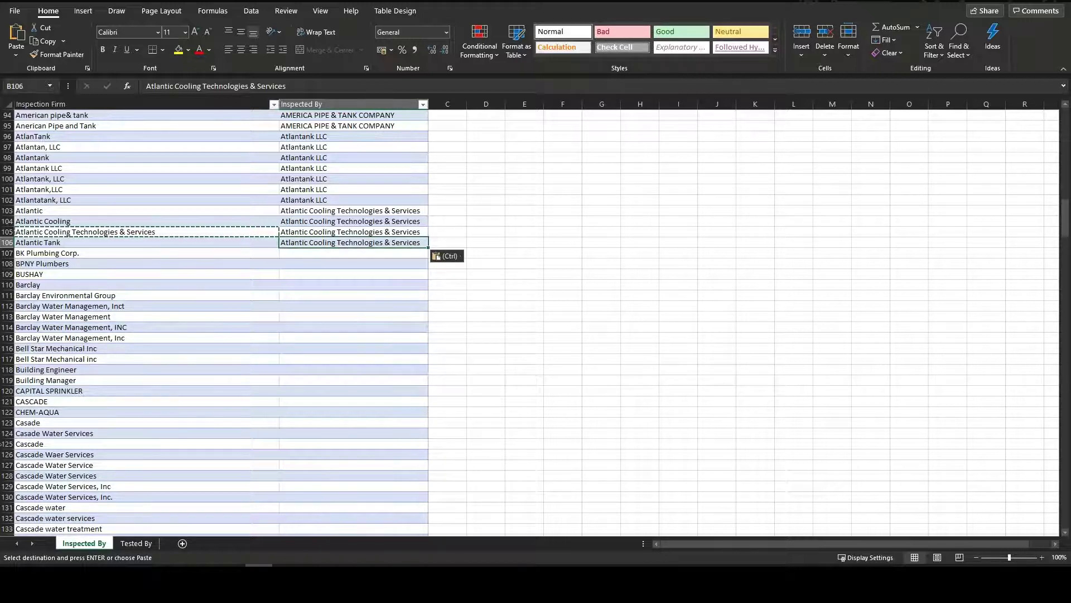
scroll(325, 352, up, 3)
scroll(326, 352, up, 2)
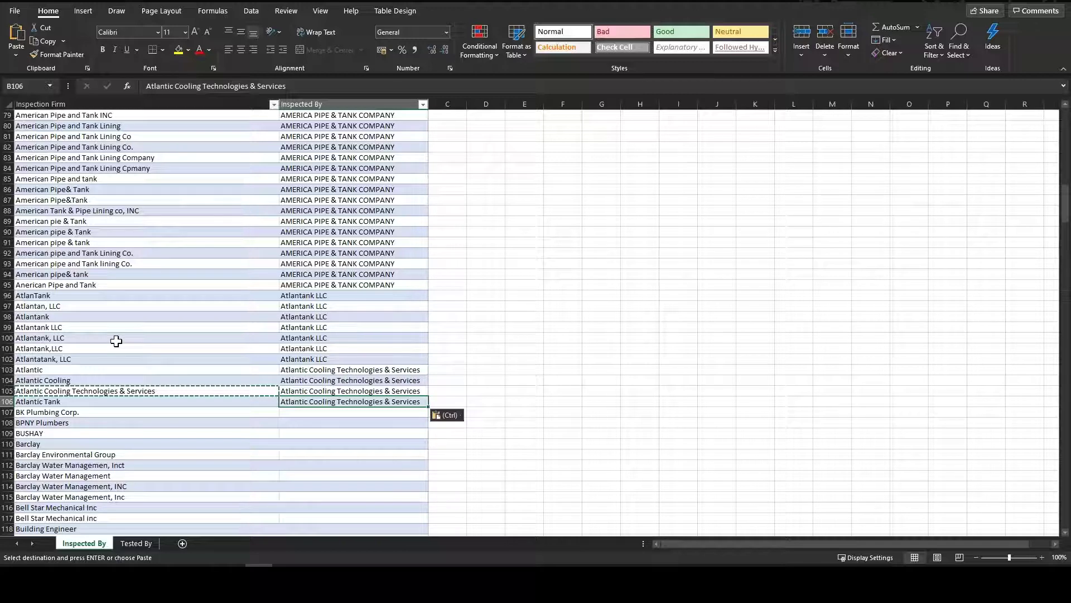
Fit the Tested By column to its header on the Tested By sheet and check the blank Lab entry's mapping in row 2.
click(136, 543)
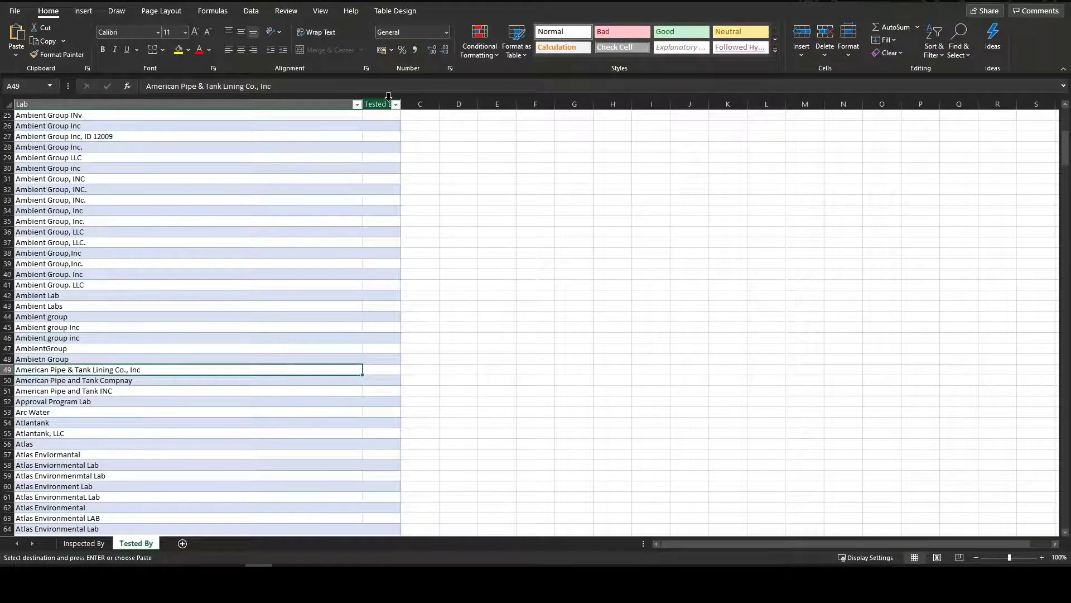
double_click(401, 103)
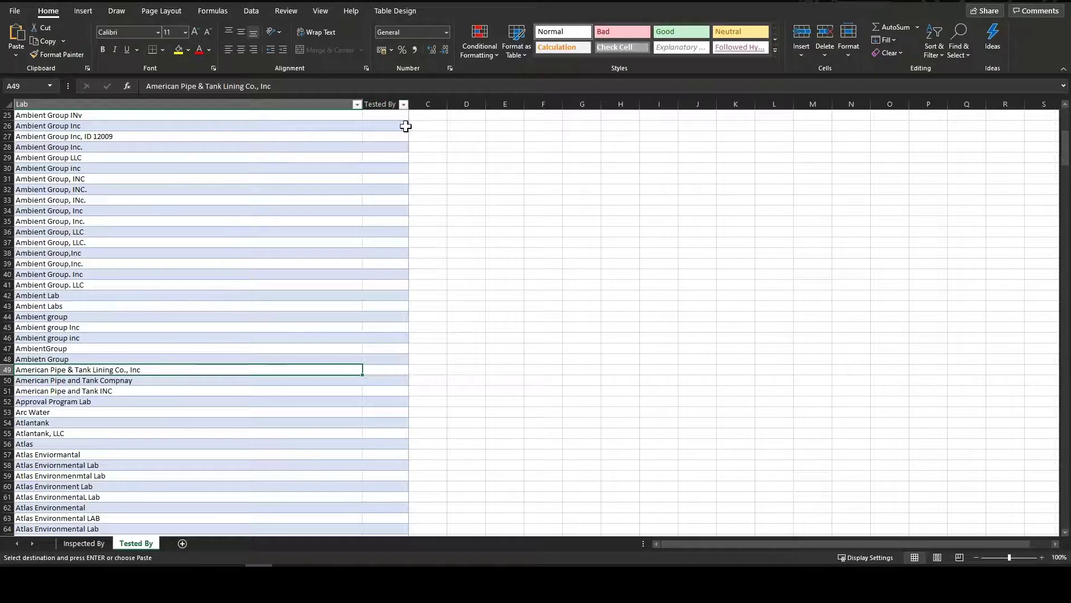
scroll(383, 168, up, 8)
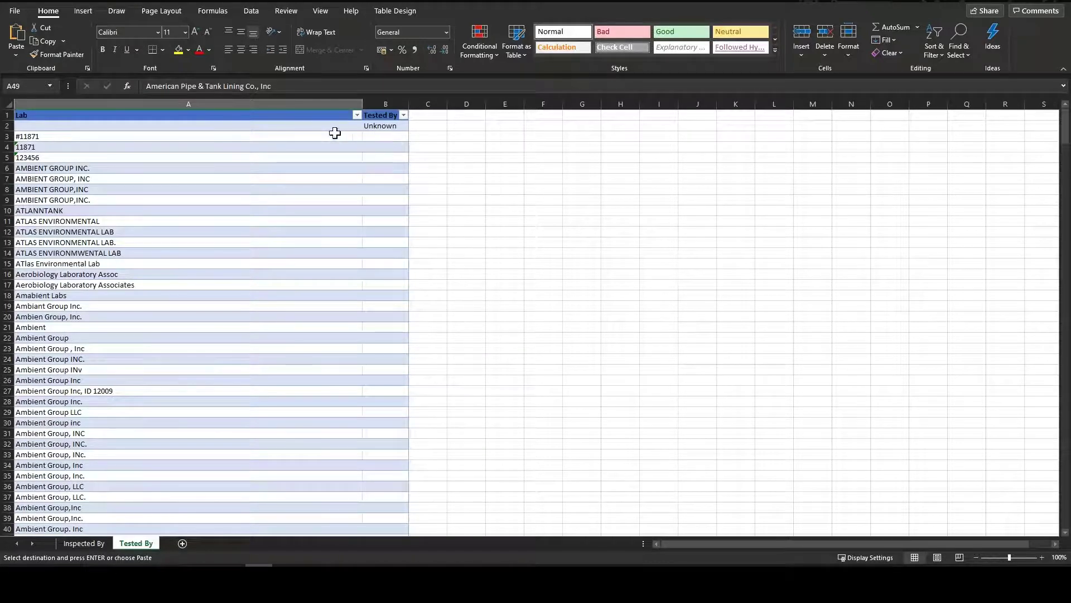
click(297, 124)
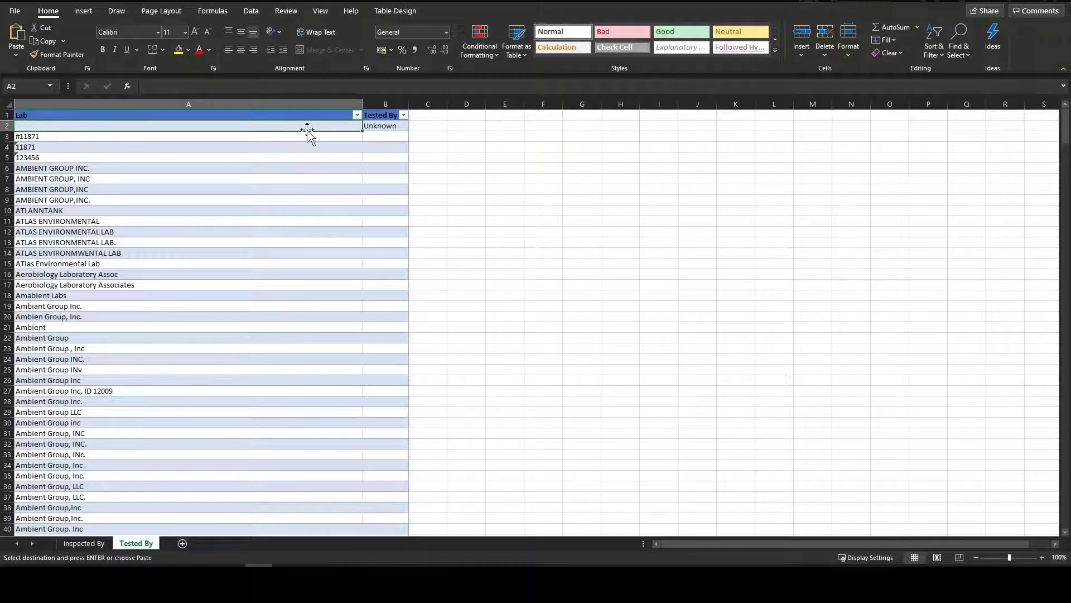
click(370, 126)
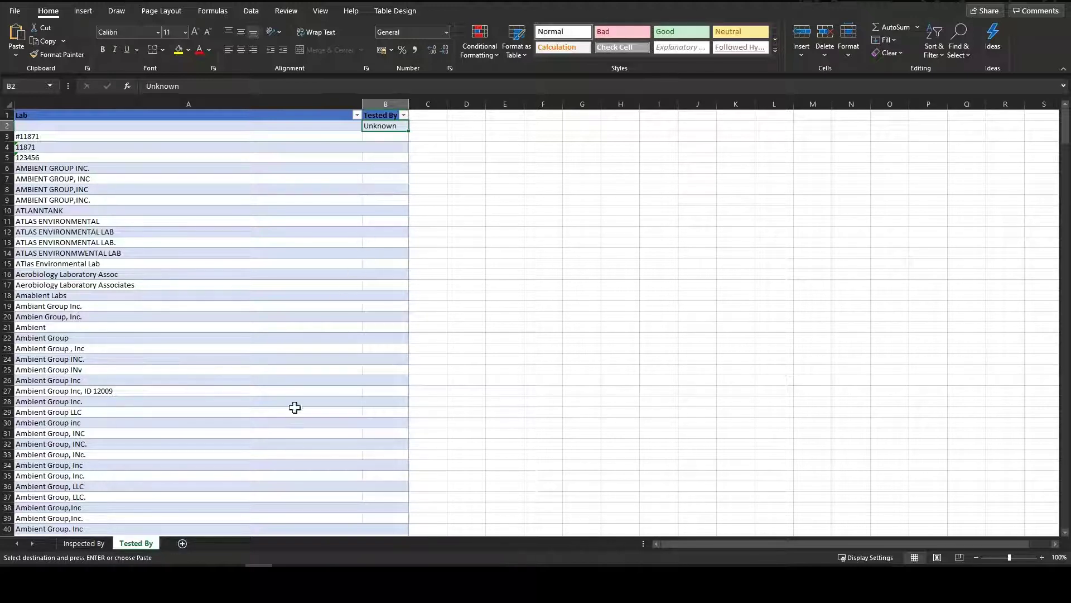
Switch to Power Query Editor and examine the BOROUGH query's applied steps, including the conditional column rules behind BoroughOrdinal.
mouse_move(232, 592)
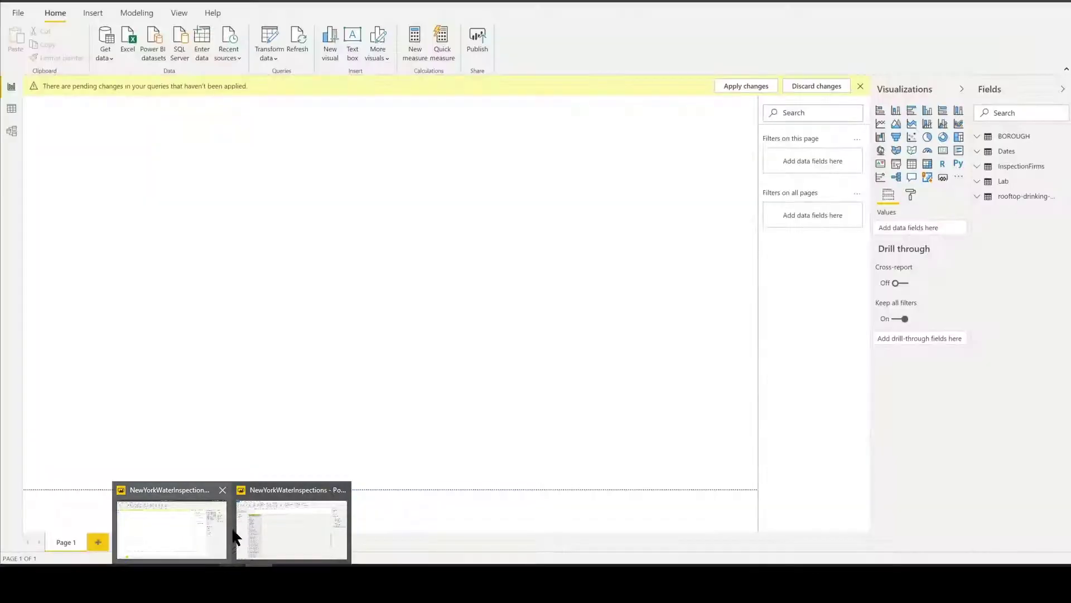
click(249, 530)
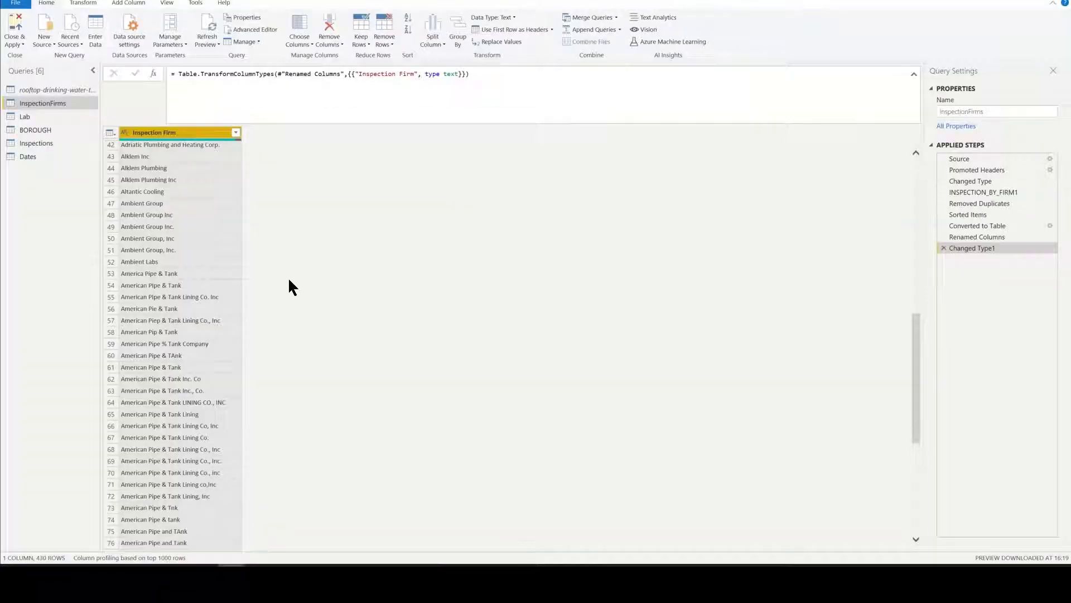
click(39, 129)
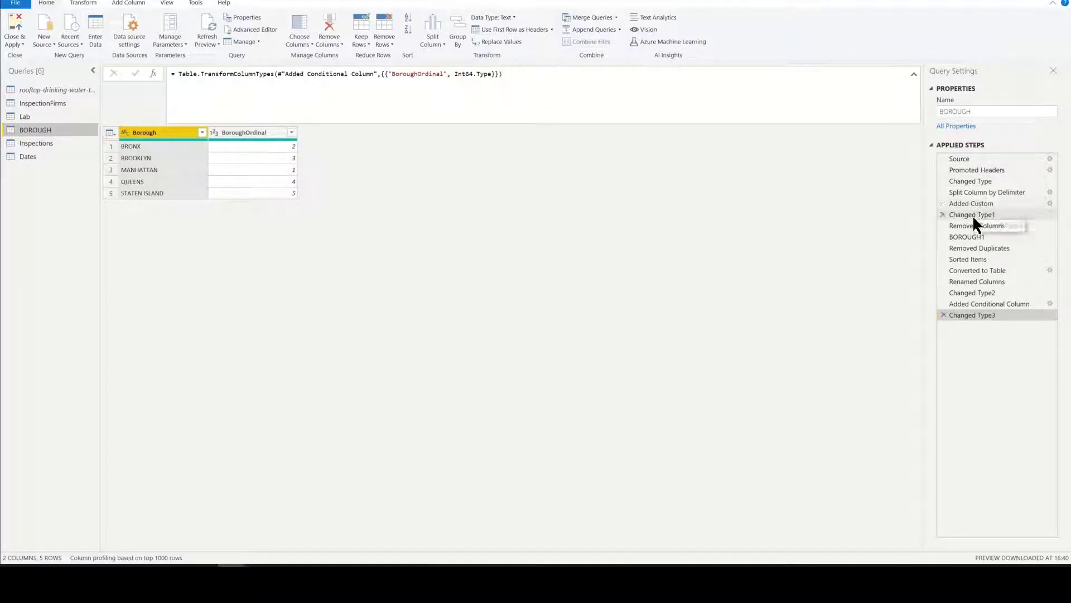
click(973, 237)
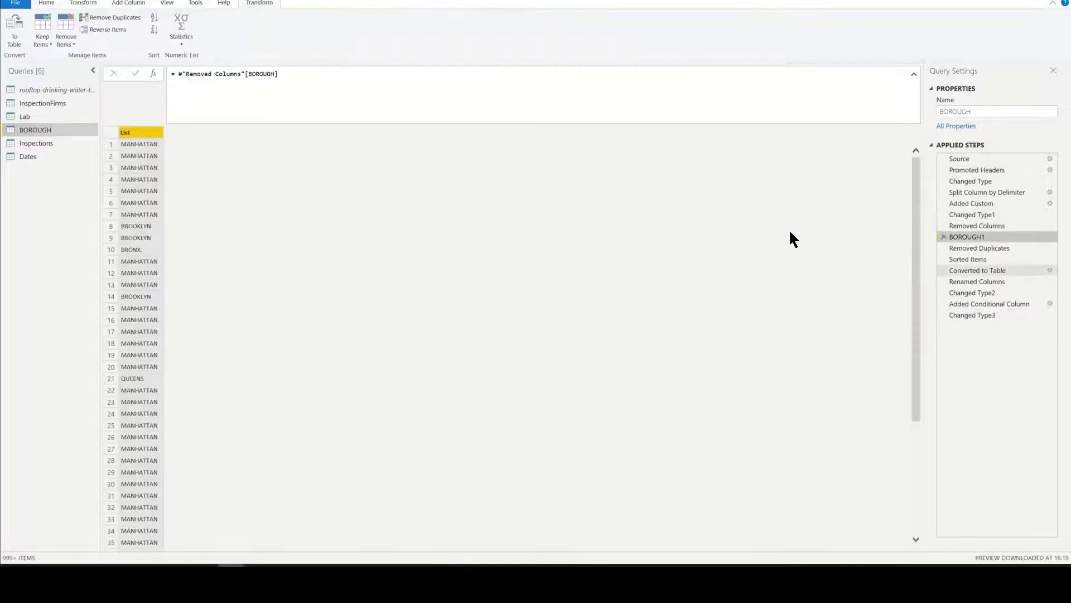
click(993, 257)
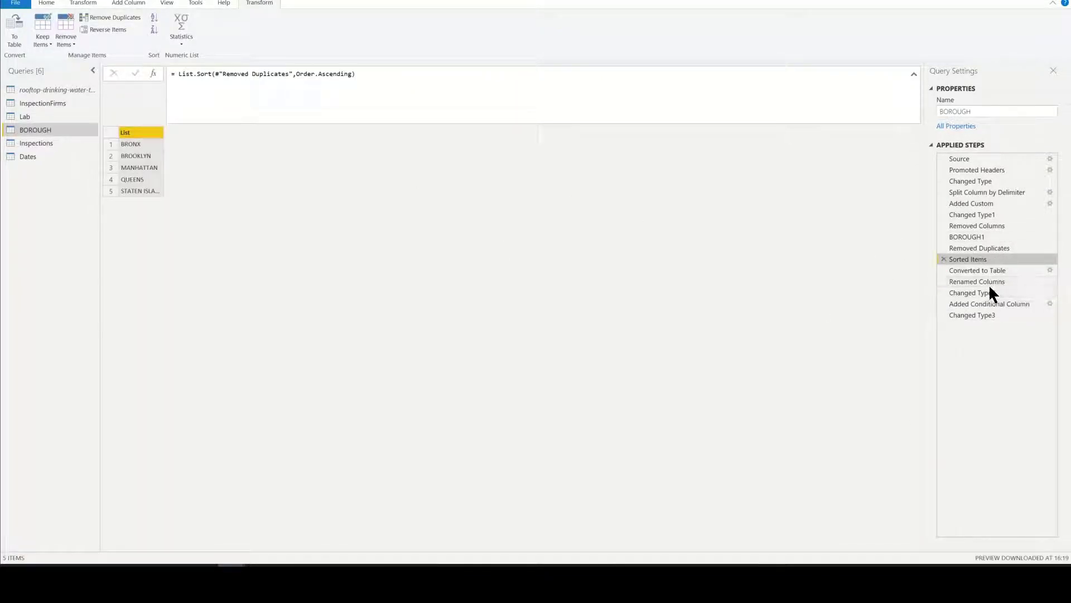
click(989, 304)
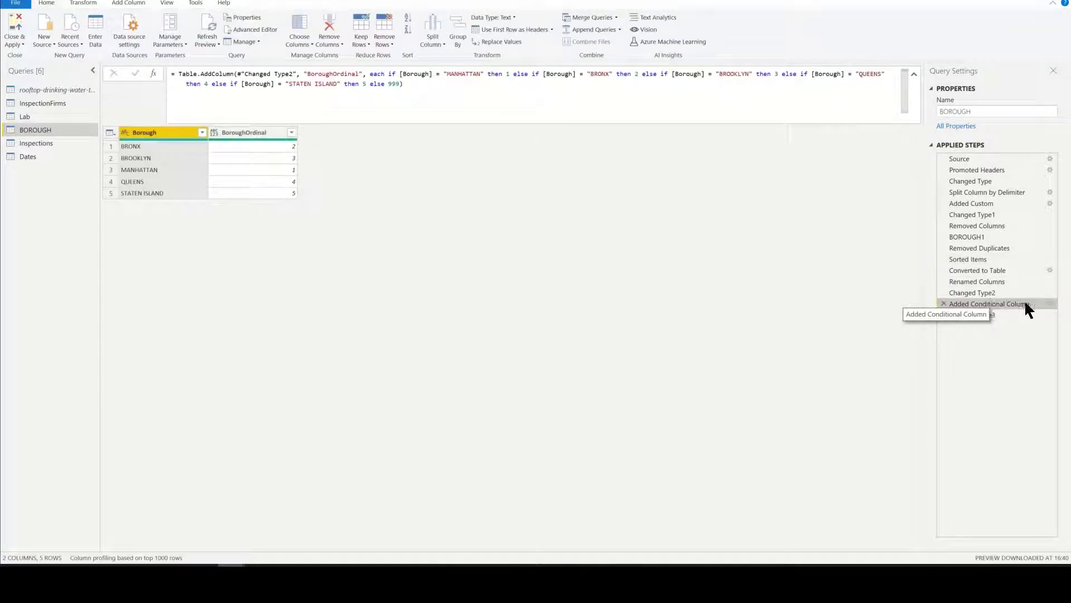
click(1051, 304)
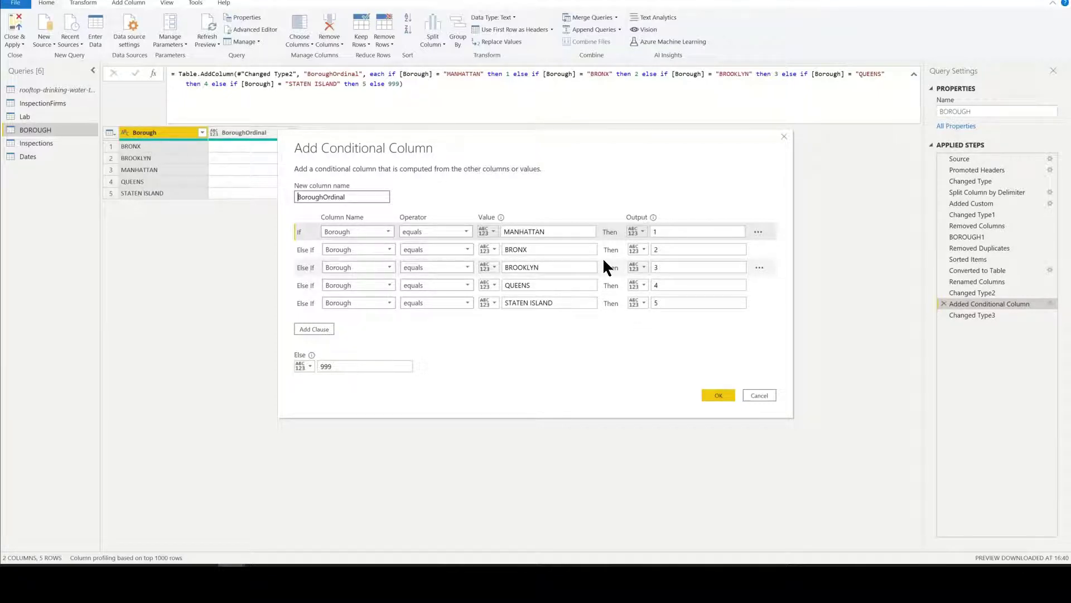
click(716, 396)
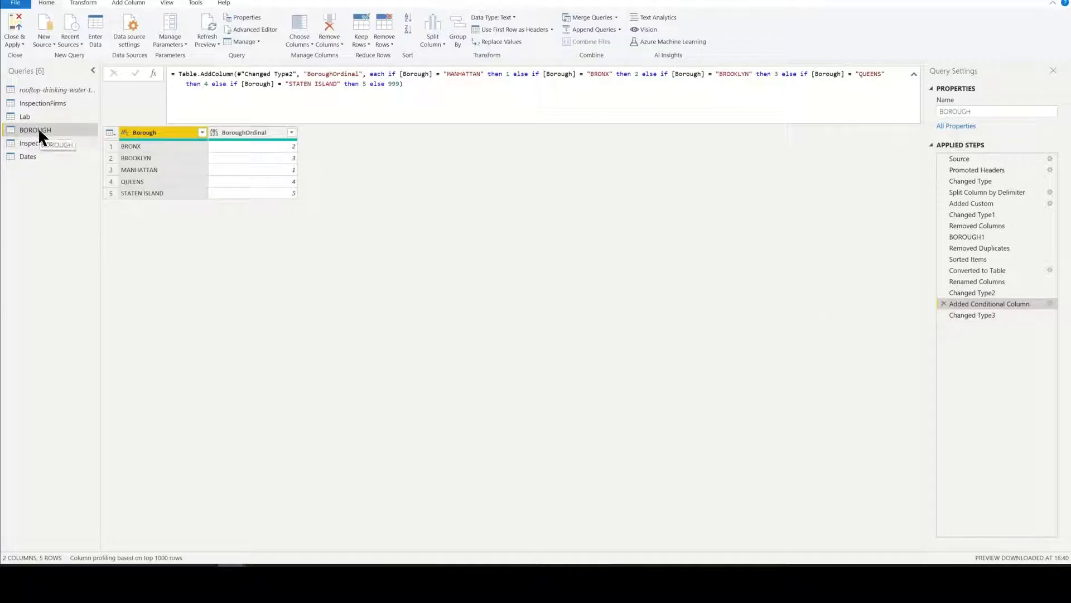
Create a reference query from the rooftop drinking water tank inspection query and name it Borough_new.
right_click(36, 88)
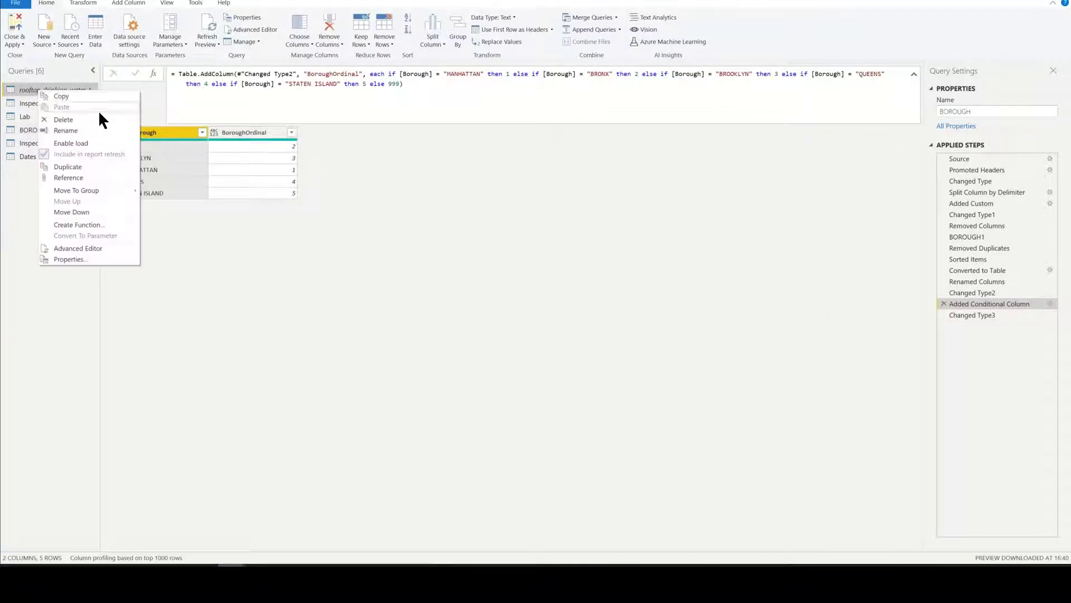
click(81, 176)
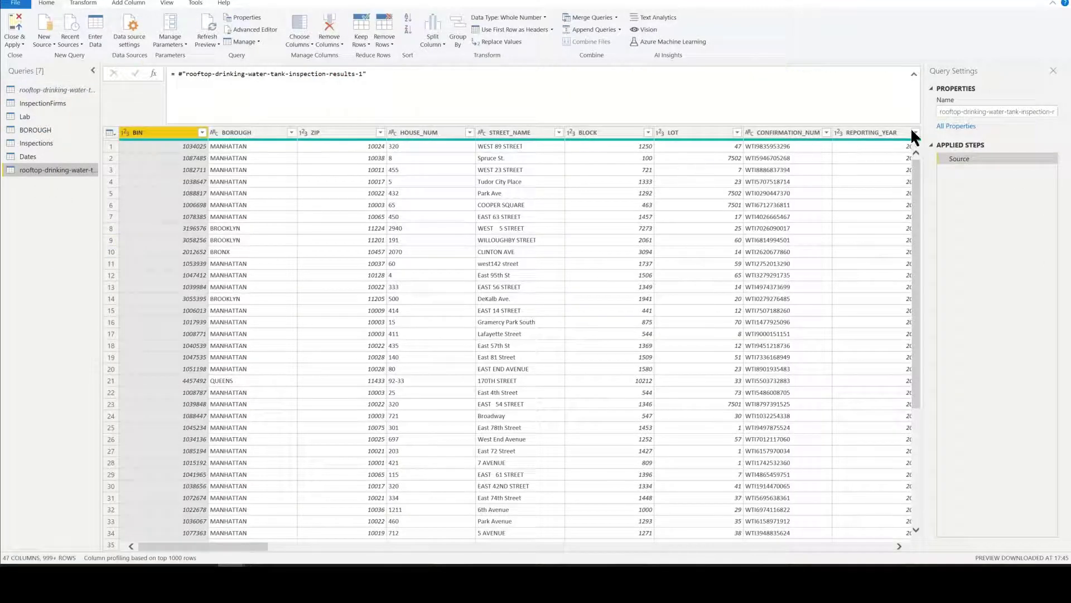
click(962, 112)
text(Borough)
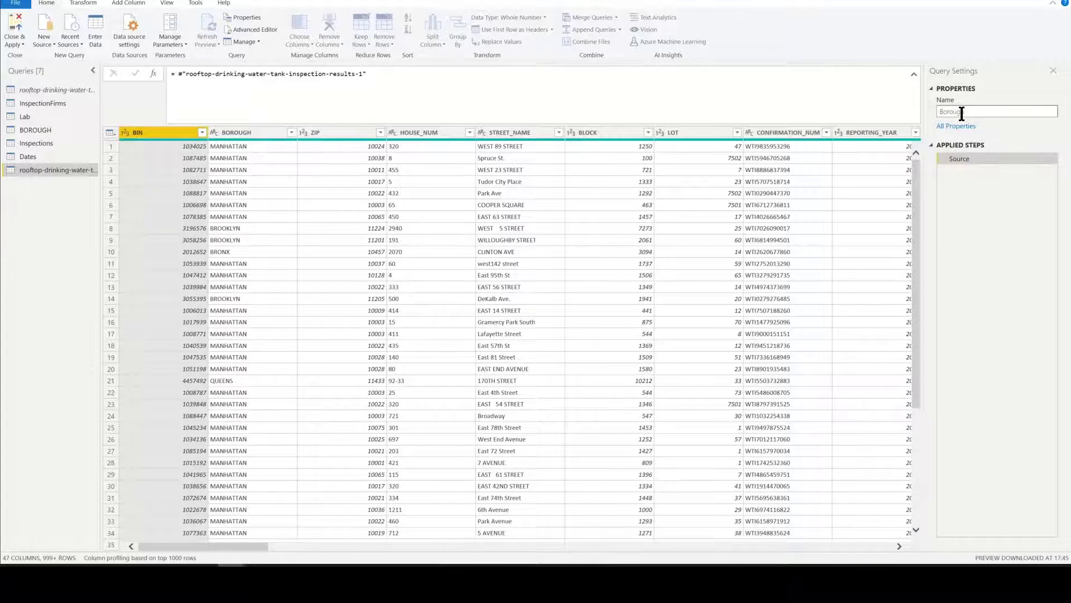
text(_new)
key(Return)
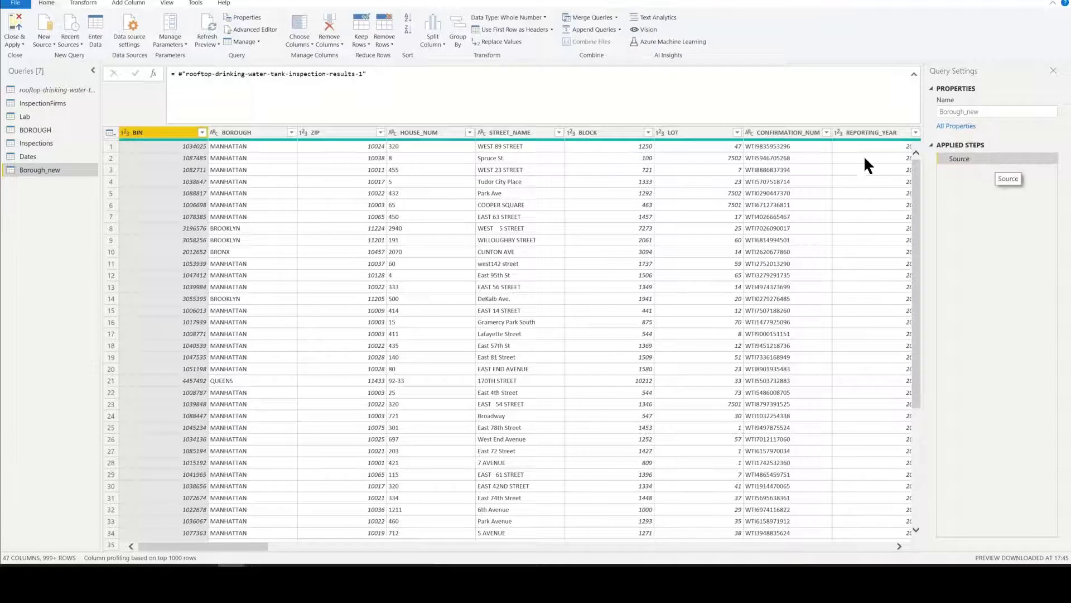
Group the Borough_new query by the BOROUGH column, with a Count column that uses the Count Rows operation.
click(252, 132)
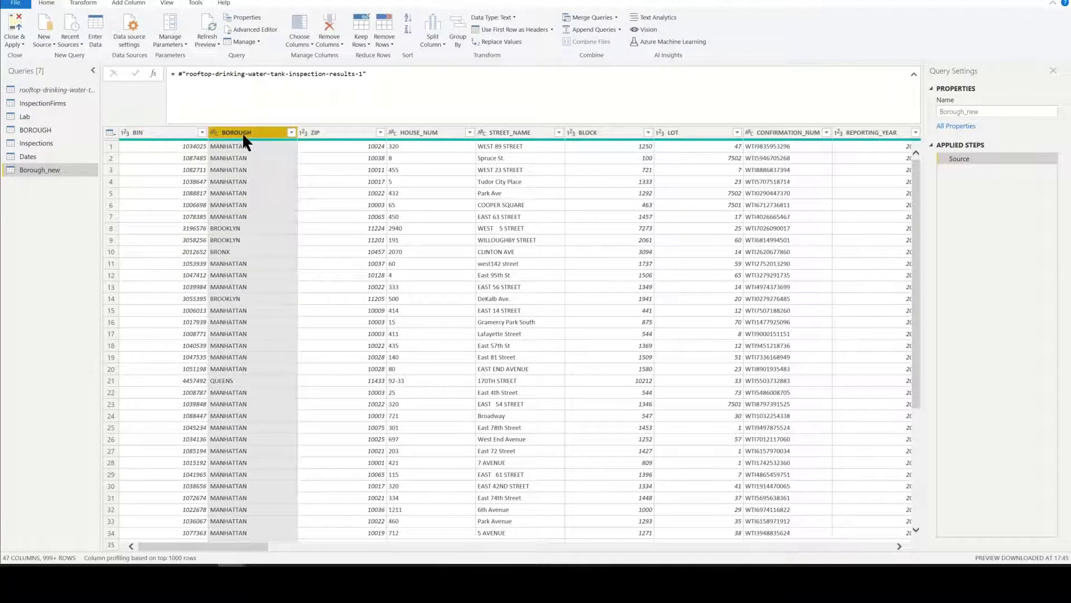
right_click(243, 134)
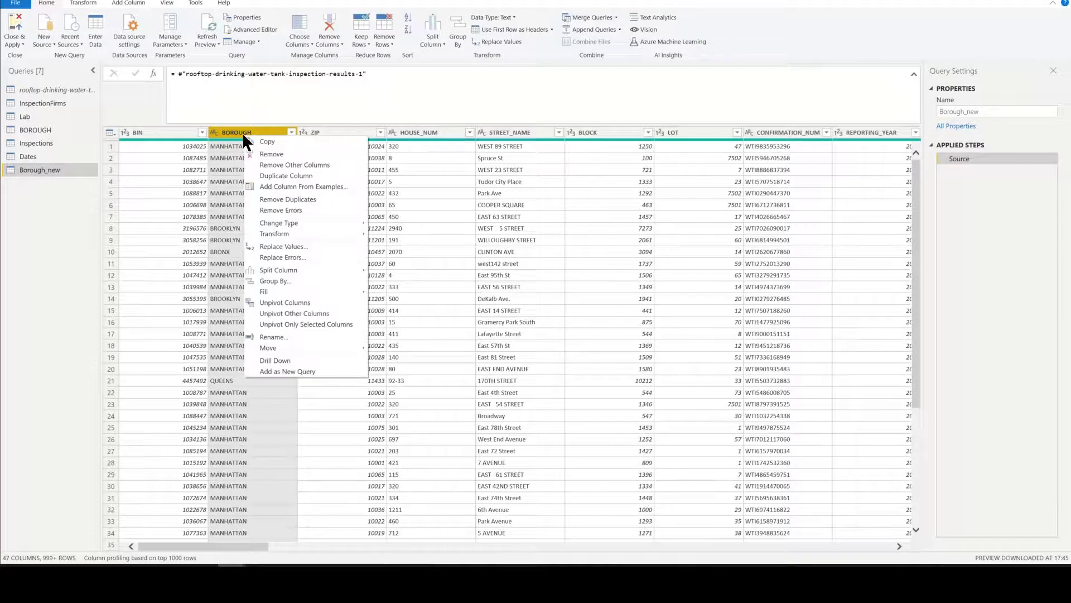
click(291, 281)
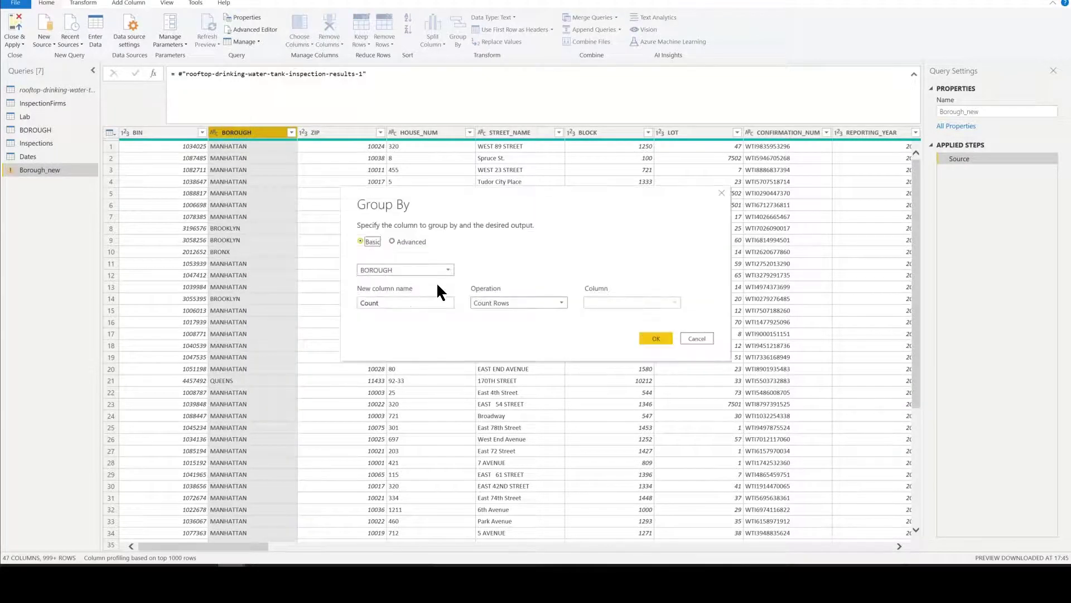
click(397, 302)
click(656, 338)
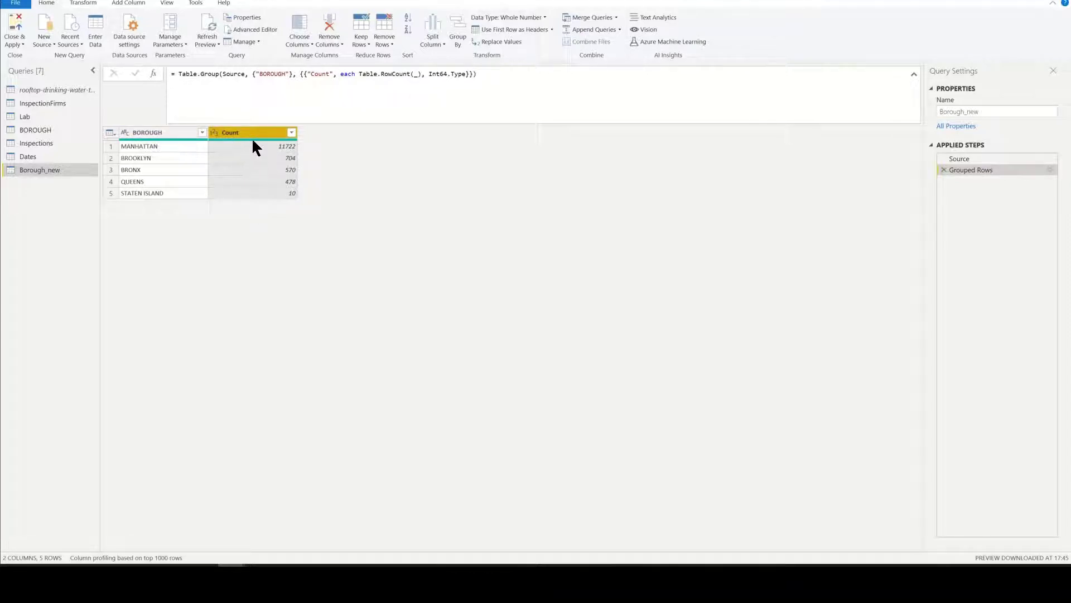
mouse_move(252, 141)
Disable loading for the original BOROUGH query, accept the data loss warning and rename the query BOROUGH_OLD.
click(33, 128)
right_click(34, 128)
click(53, 177)
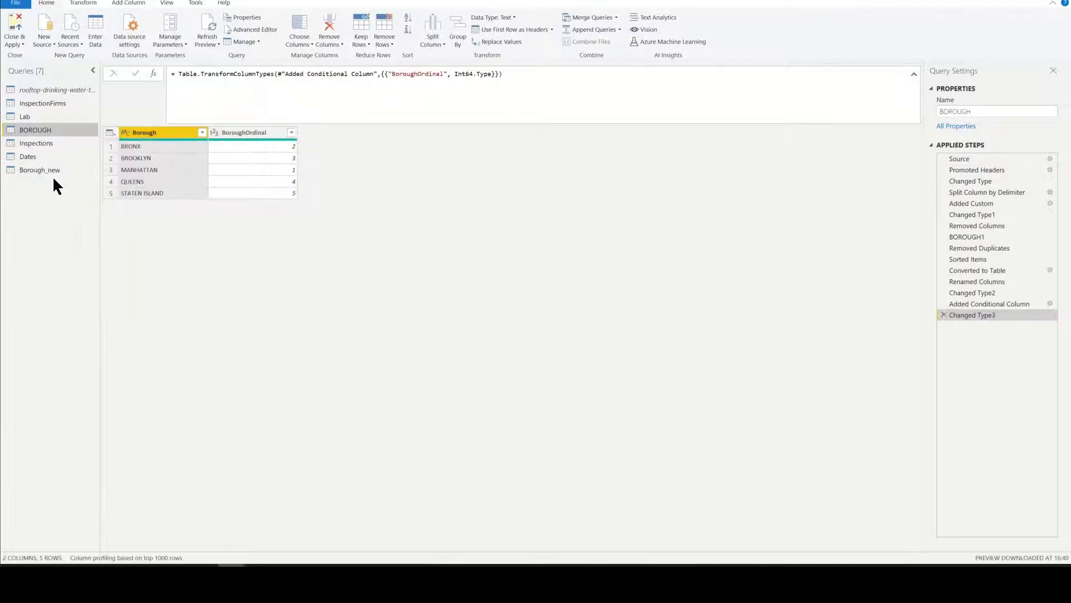
click(583, 301)
click(991, 111)
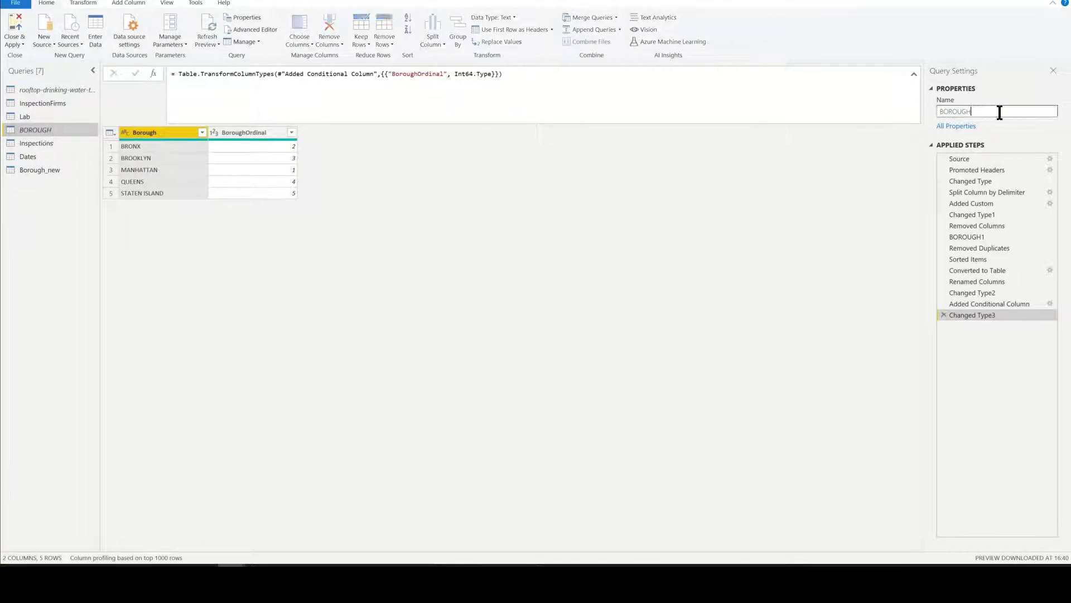
text(_OLD)
key(Return)
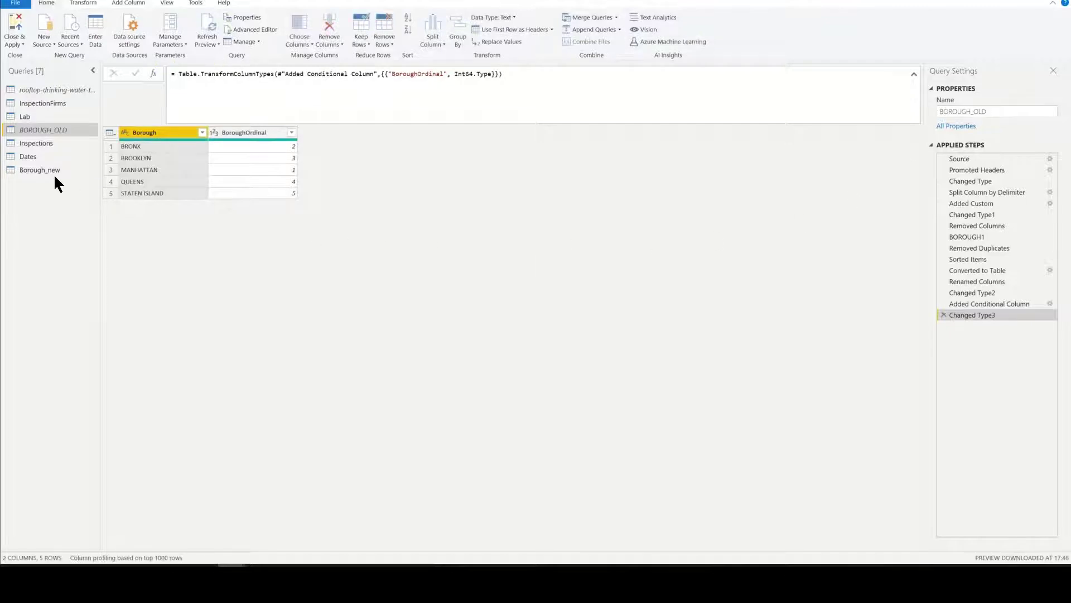
Rename the Borough_new query as Borough.
click(48, 171)
click(999, 111)
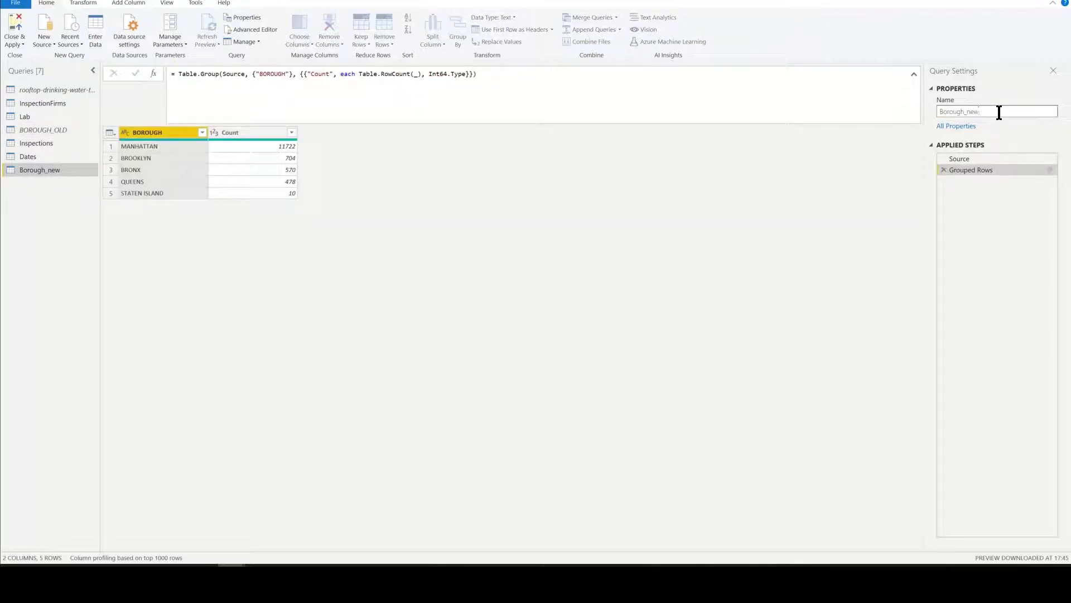
key(BackSpace)
key(BackSpace)
key(BackSpace)
key(BackSpace)
key(Return)
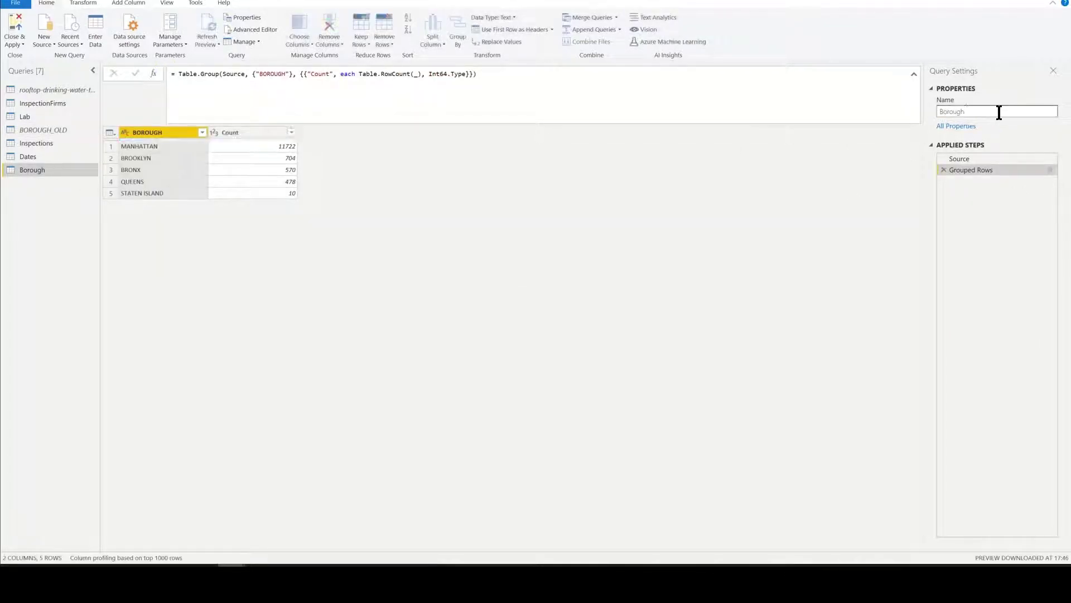
Examine how the Inspections query splits and rebuilds the inspection date, sets its type and removes unneeded columns.
click(35, 109)
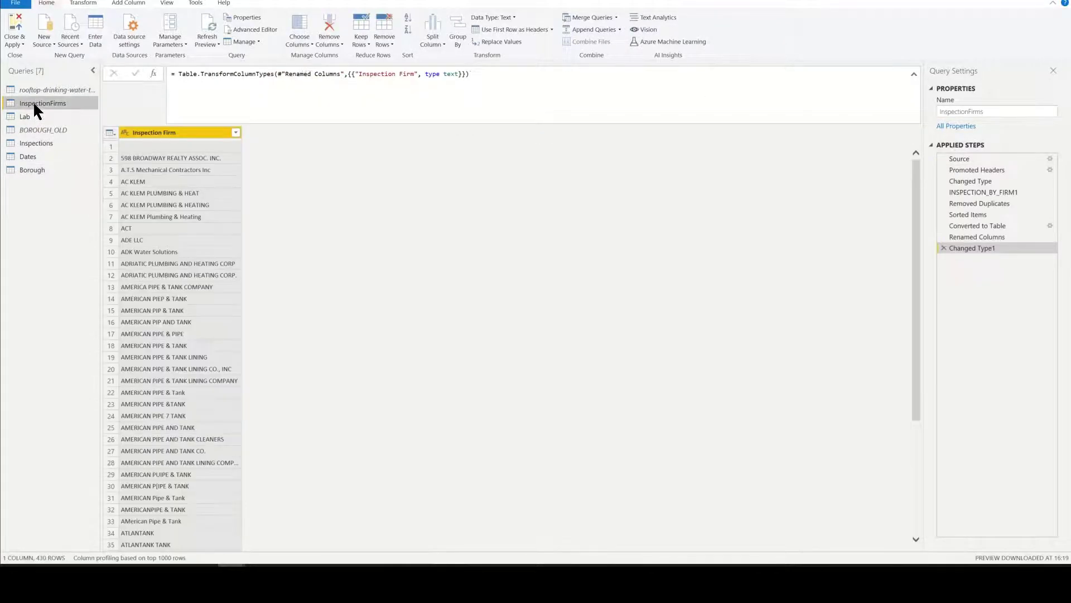
click(34, 143)
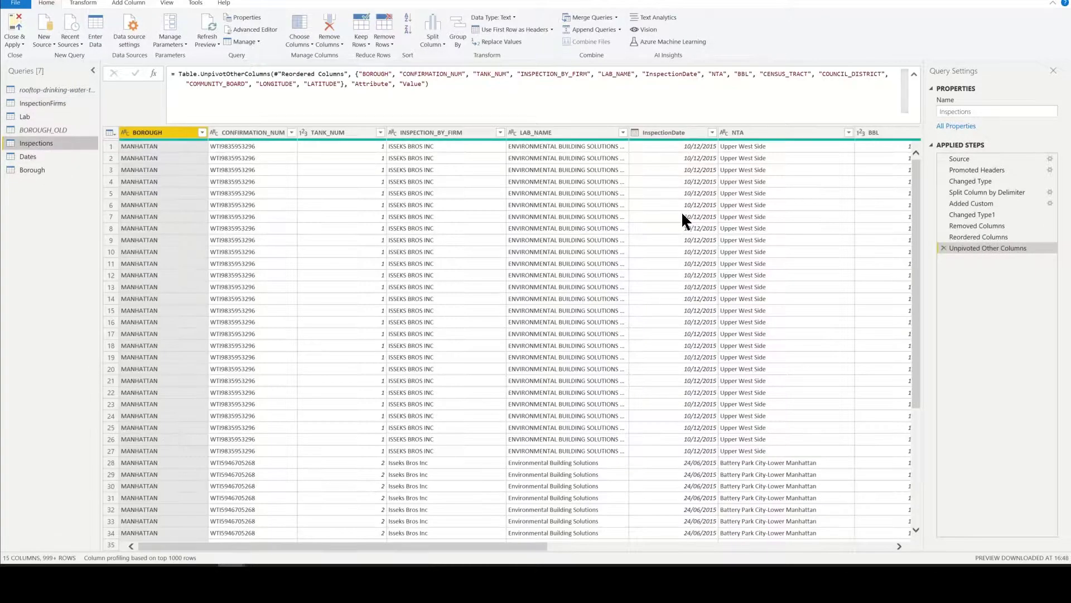
click(997, 193)
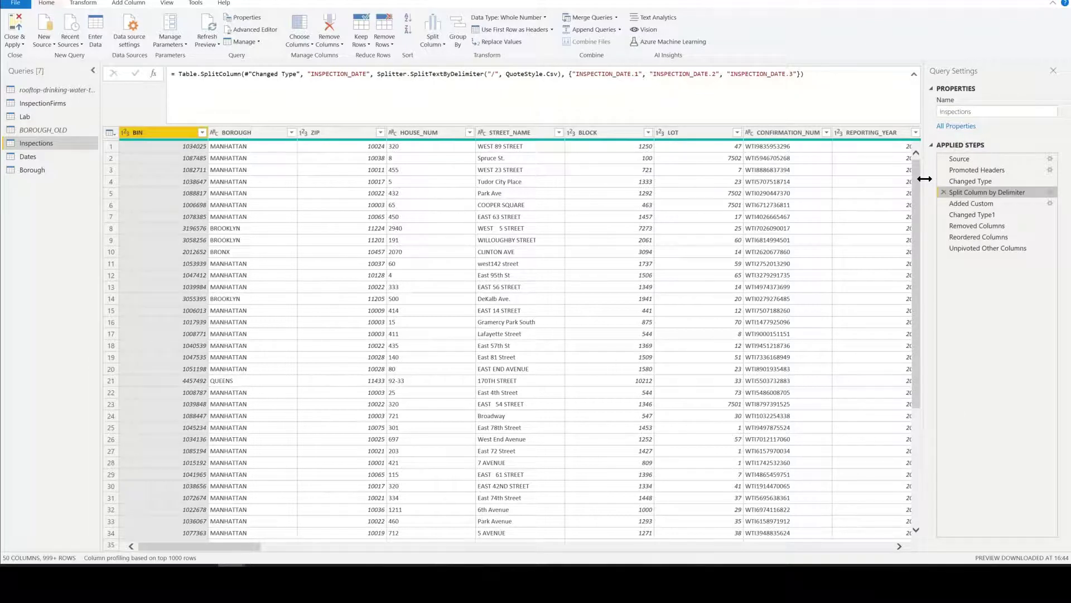
click(1001, 204)
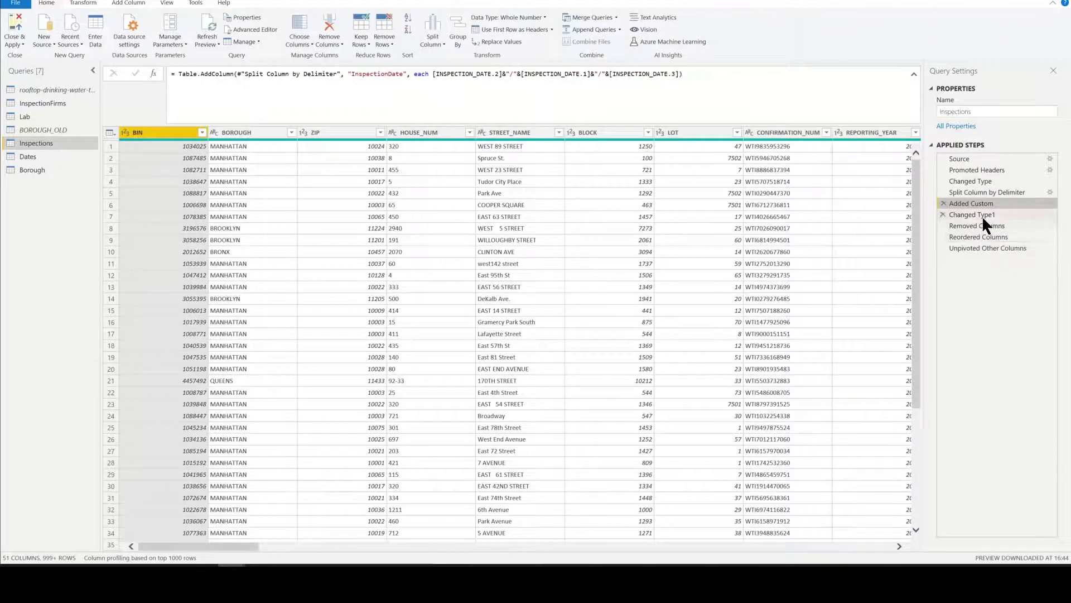
click(982, 216)
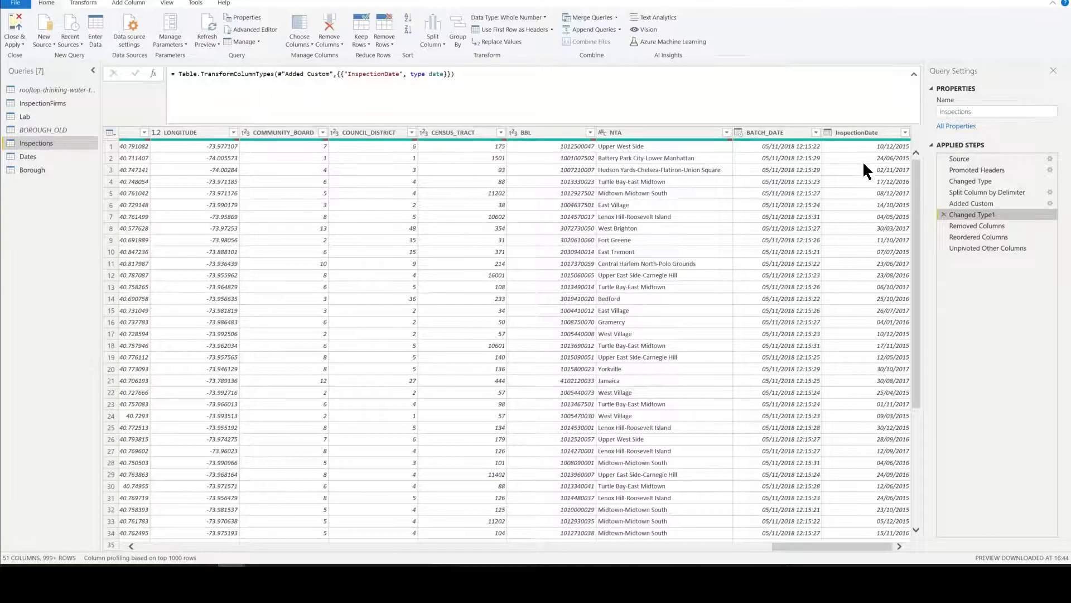
click(990, 226)
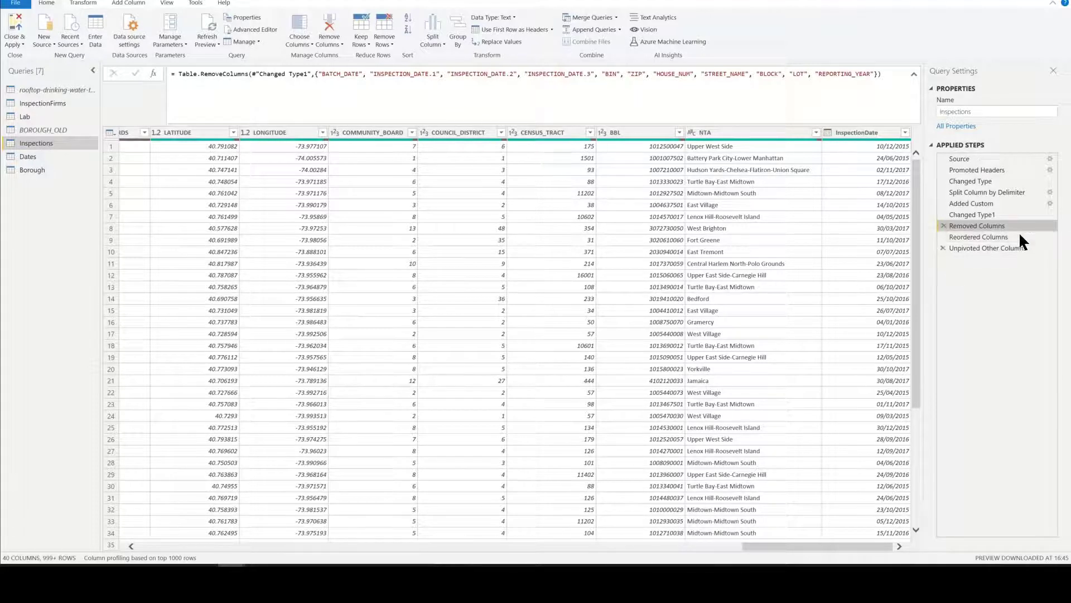
drag(1016, 229, 1004, 243)
click(810, 76)
drag(781, 76, 796, 91)
click(797, 90)
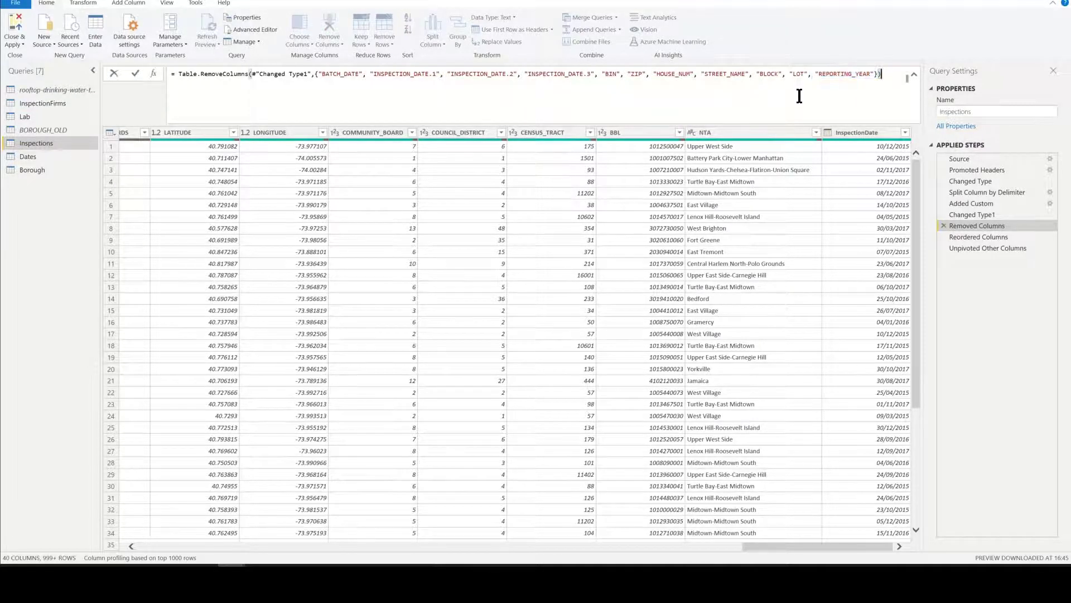
Examine the column order and unpivoted Attribute and Value columns in the Inspections query, and switch back to the Excel workbook.
click(973, 236)
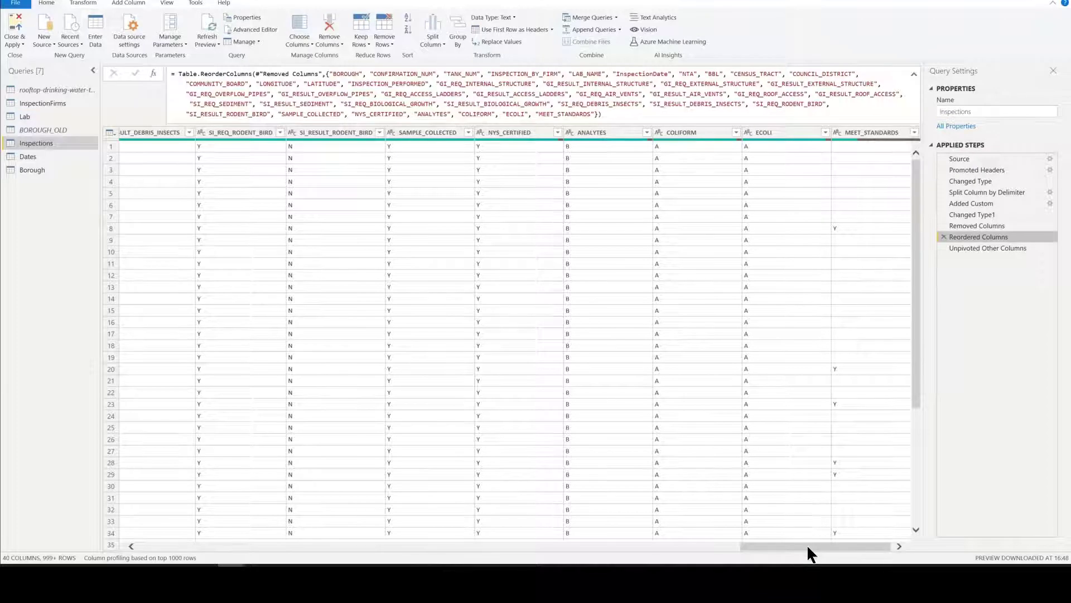
drag(824, 552, 335, 555)
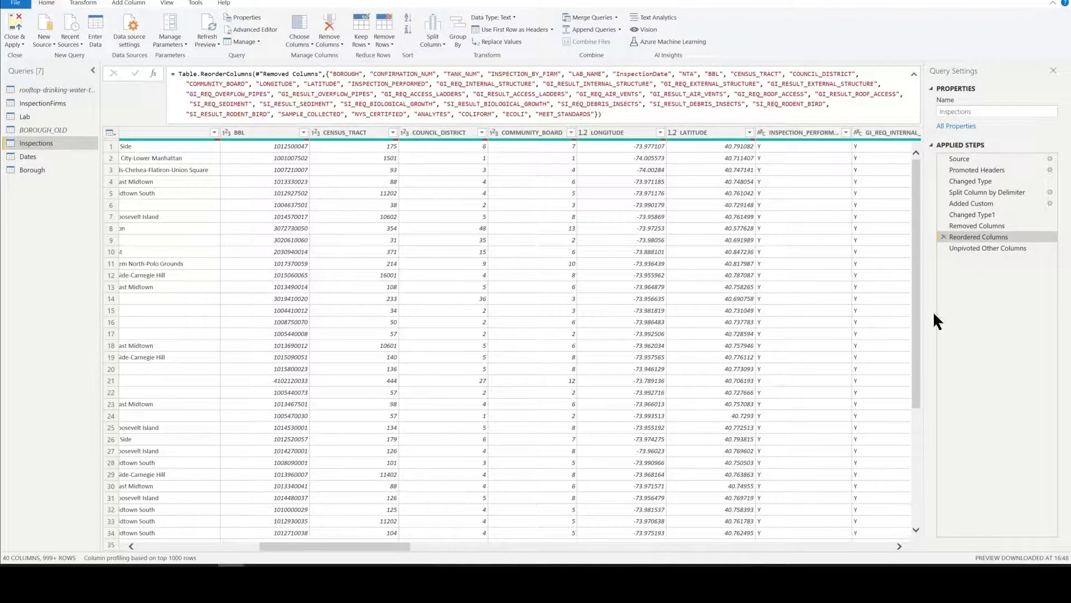
click(988, 250)
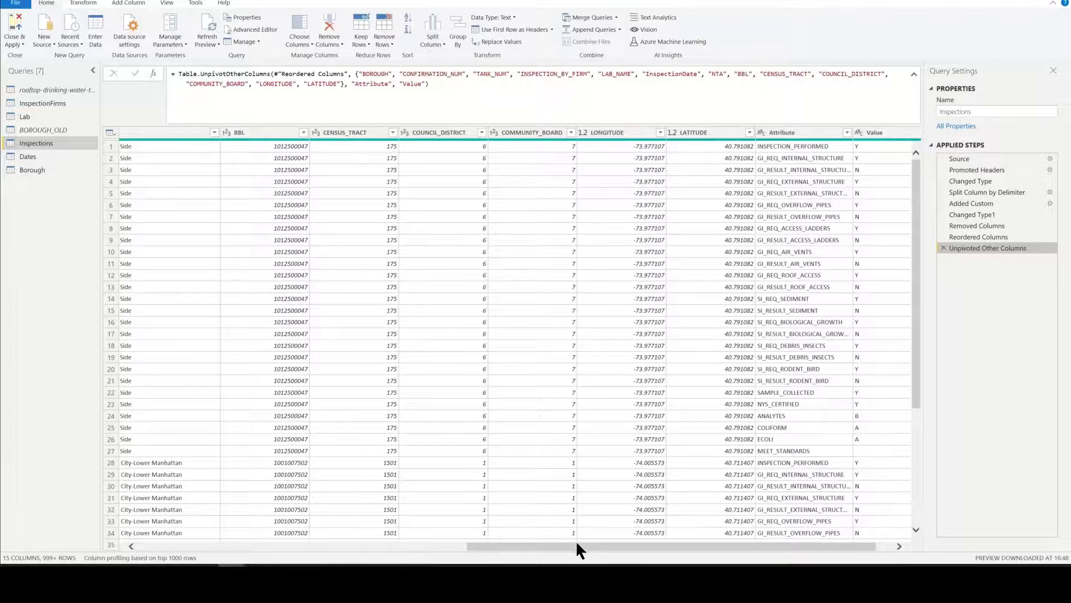
scroll(576, 540, right, 2)
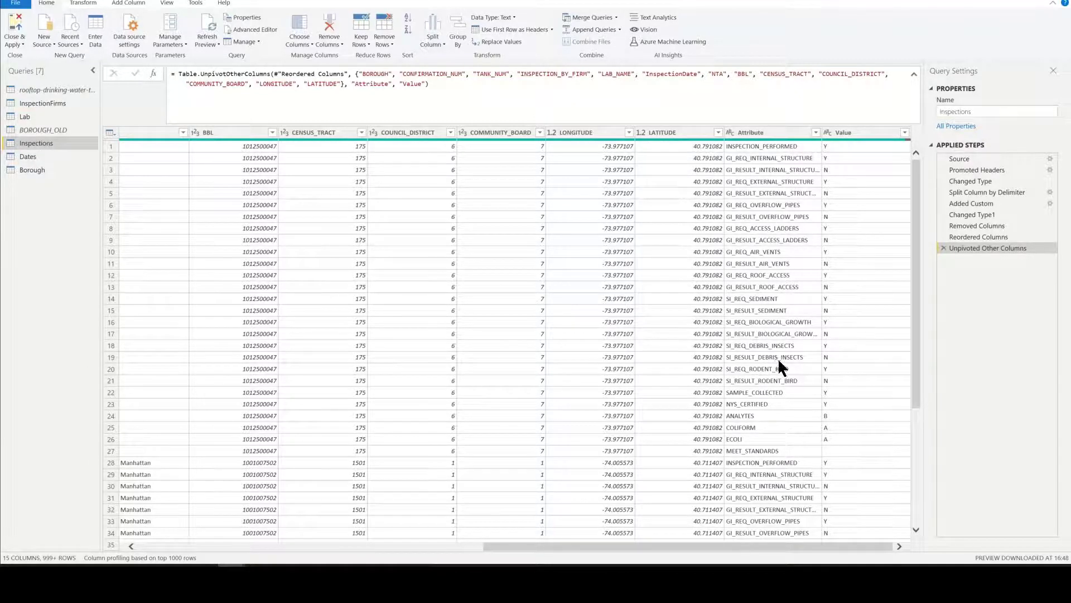
scroll(773, 413, down, 7)
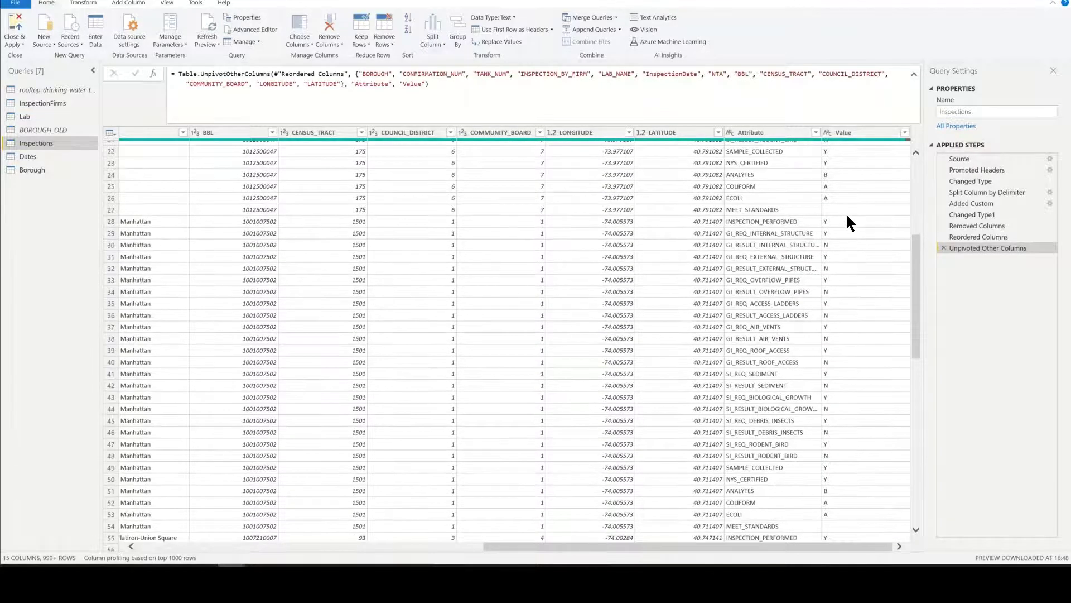
drag(786, 545, 288, 546)
drag(499, 556, 266, 559)
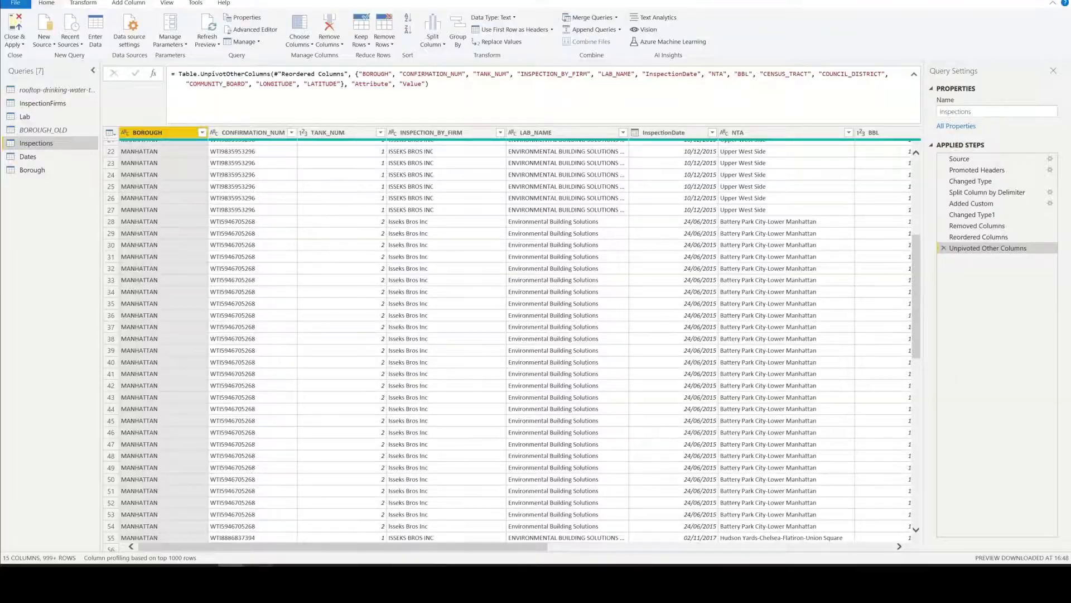
key(alt+Tab)
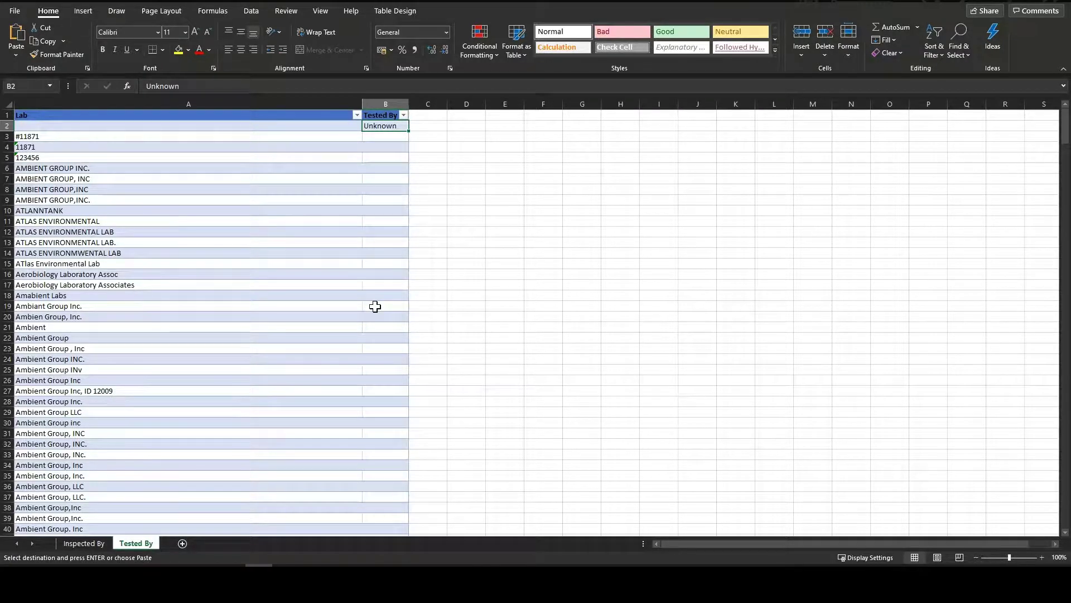
Switch from Excel to Power Query and examine the Inspections query's columns, from BOROUGH and CONFIRMATION_NUM through to the unpivoted Attribute and Value.
click(374, 145)
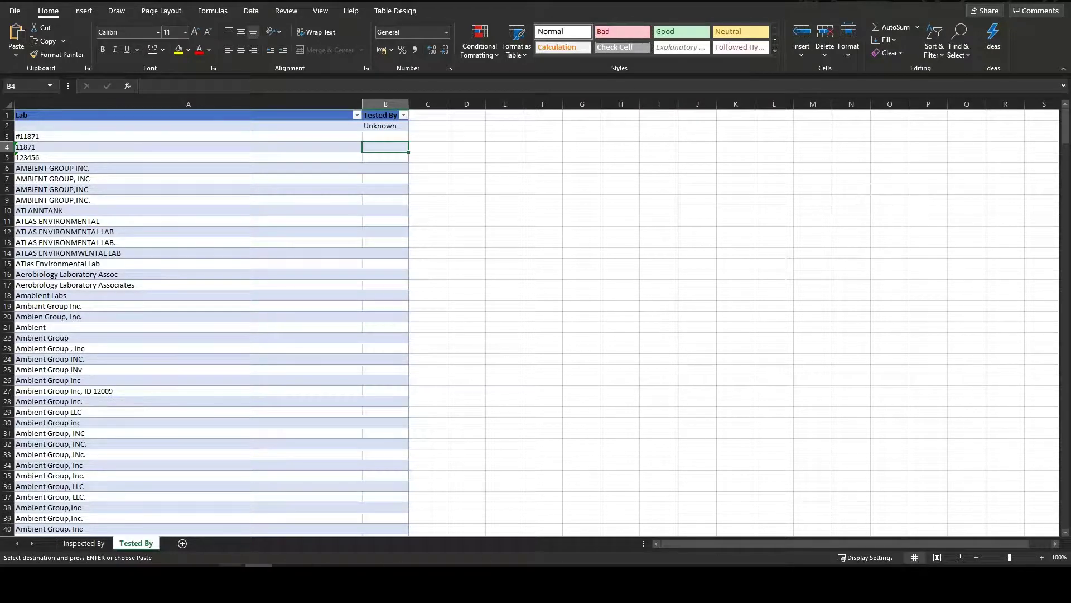
click(263, 541)
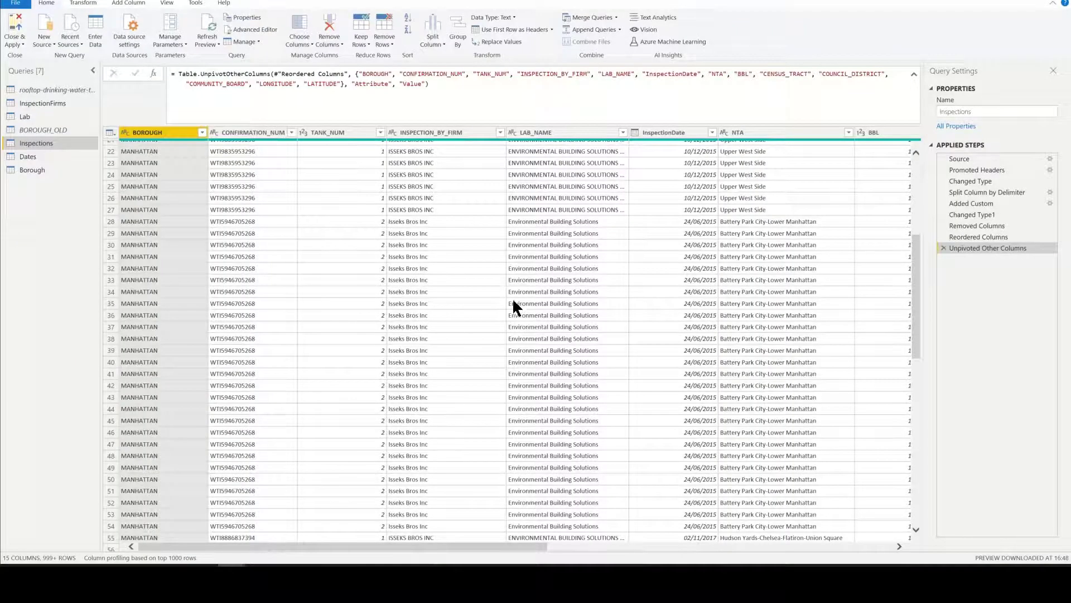
scroll(673, 230, right, 10)
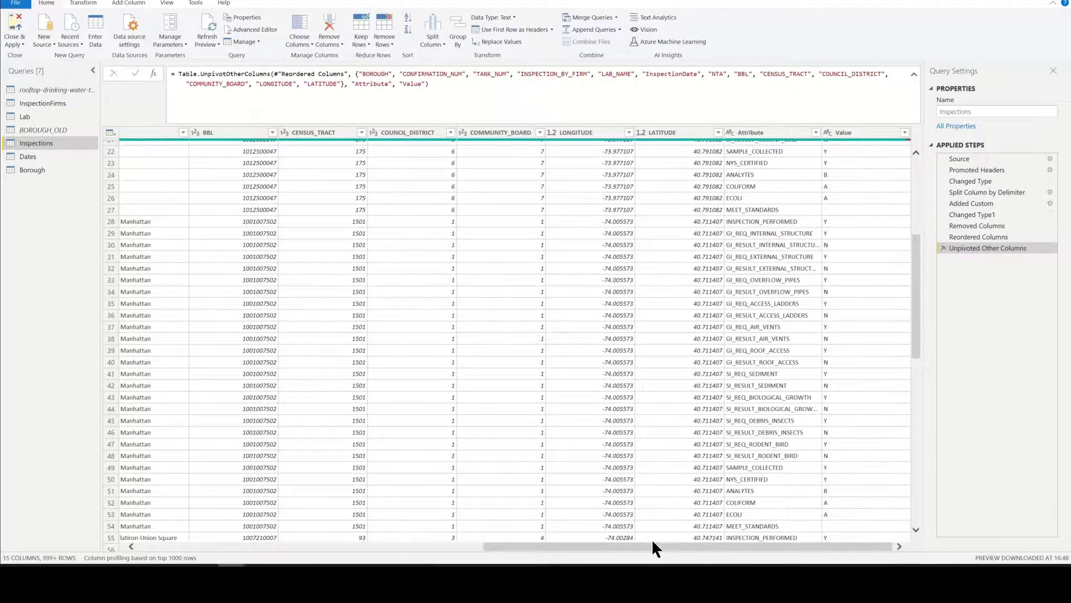
drag(650, 546, 215, 547)
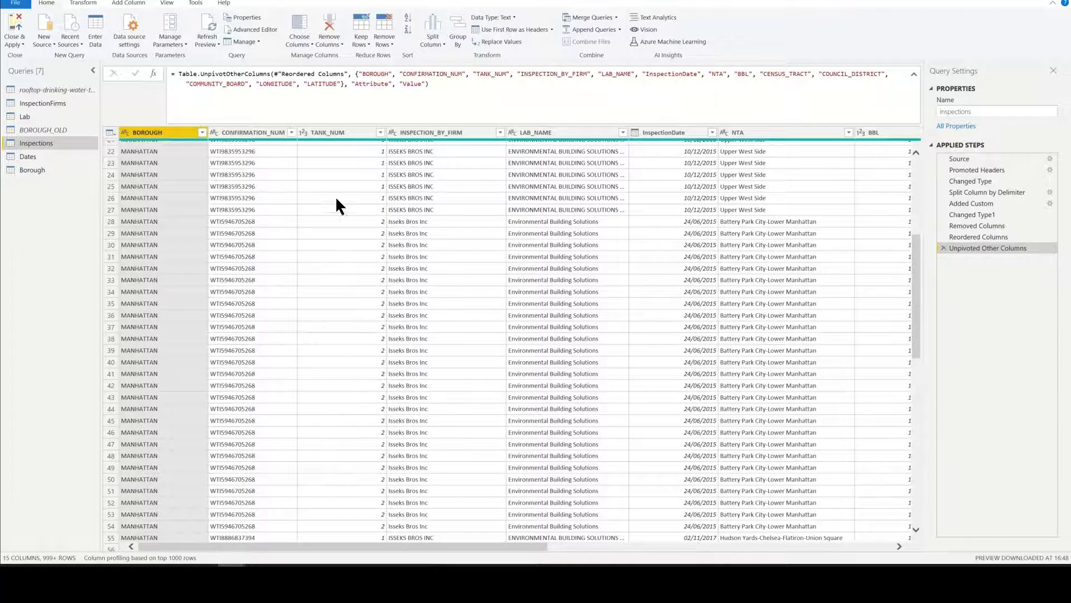
scroll(340, 214, right, 5)
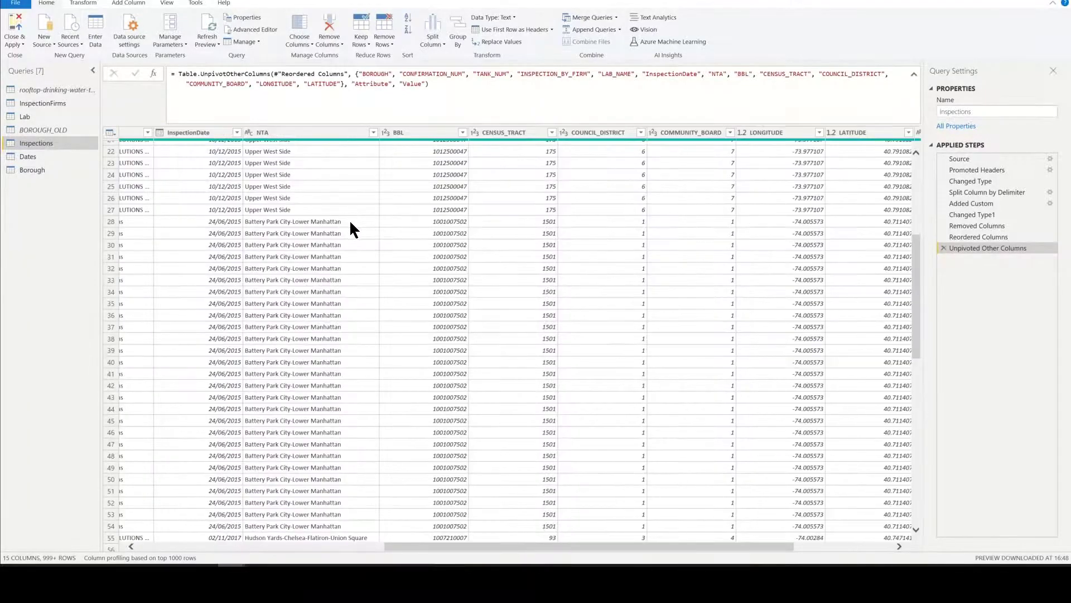
scroll(311, 182, left, 5)
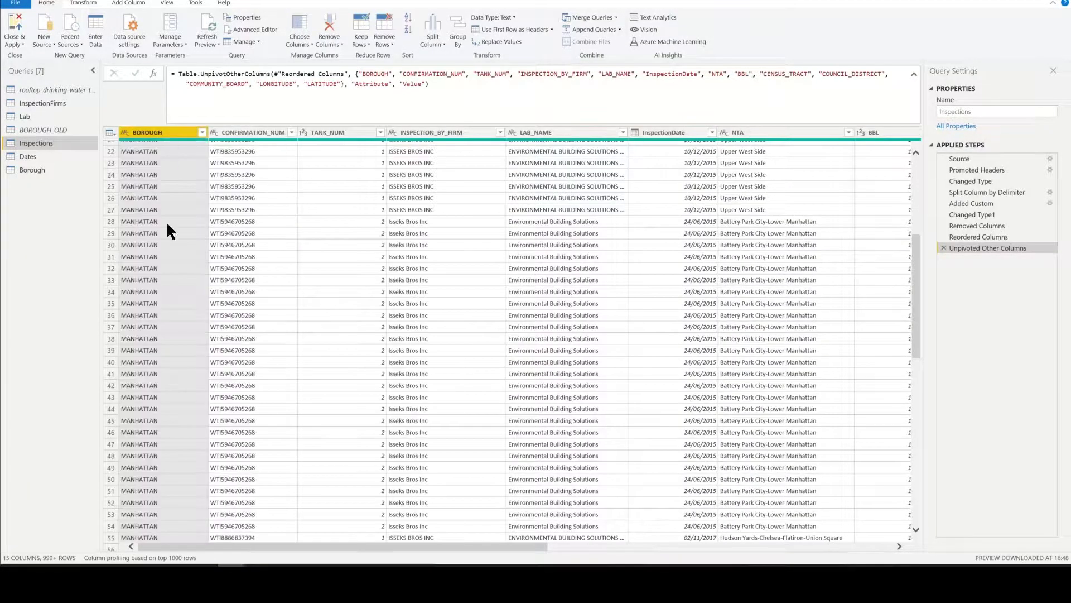
scroll(199, 262, right, 8)
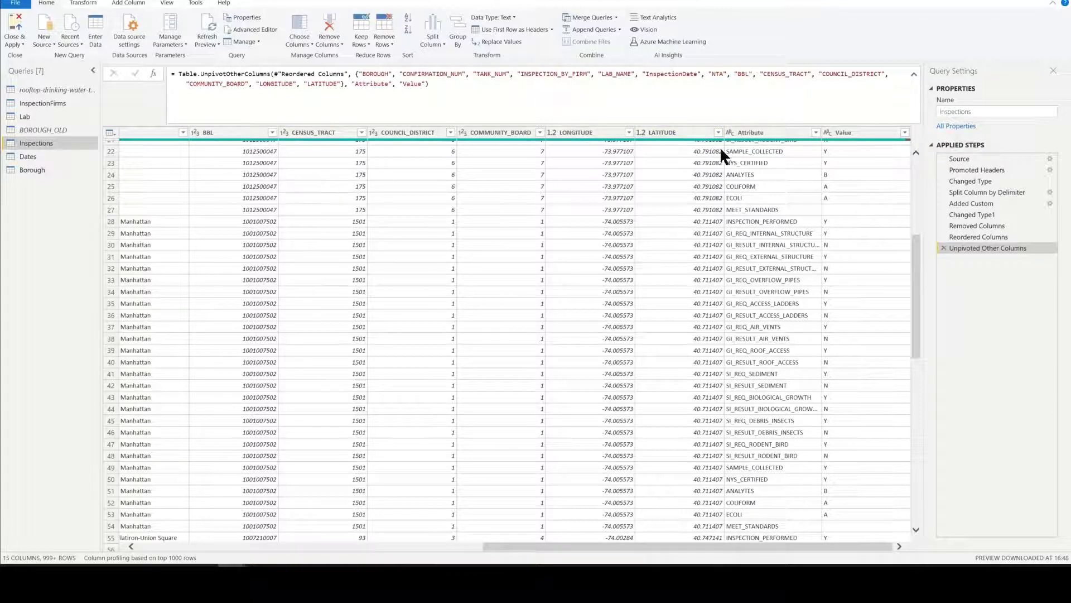
scroll(349, 160, left, 5)
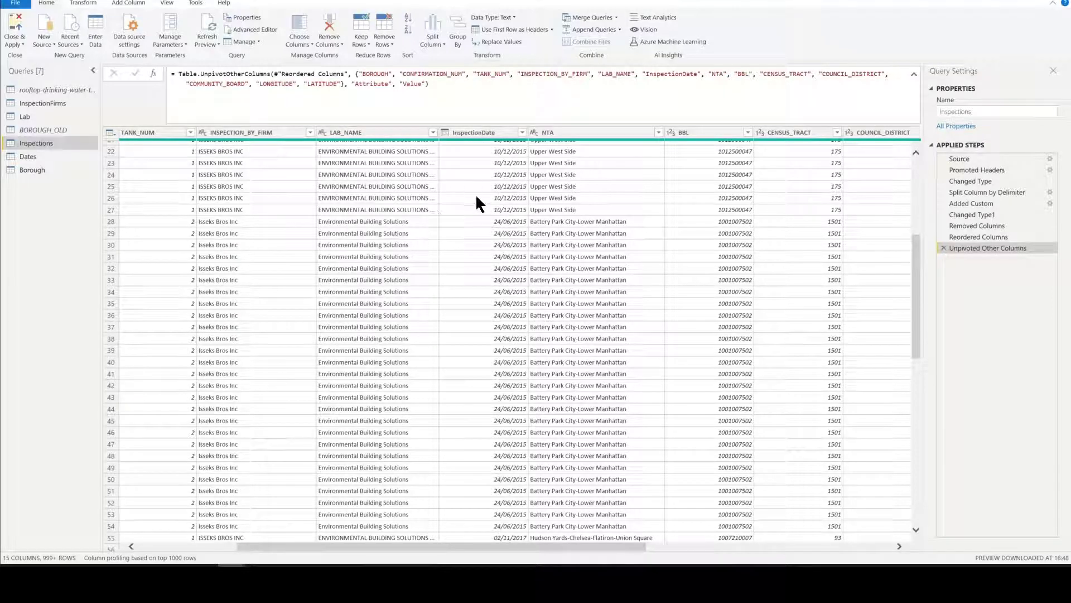
scroll(581, 148, right, 5)
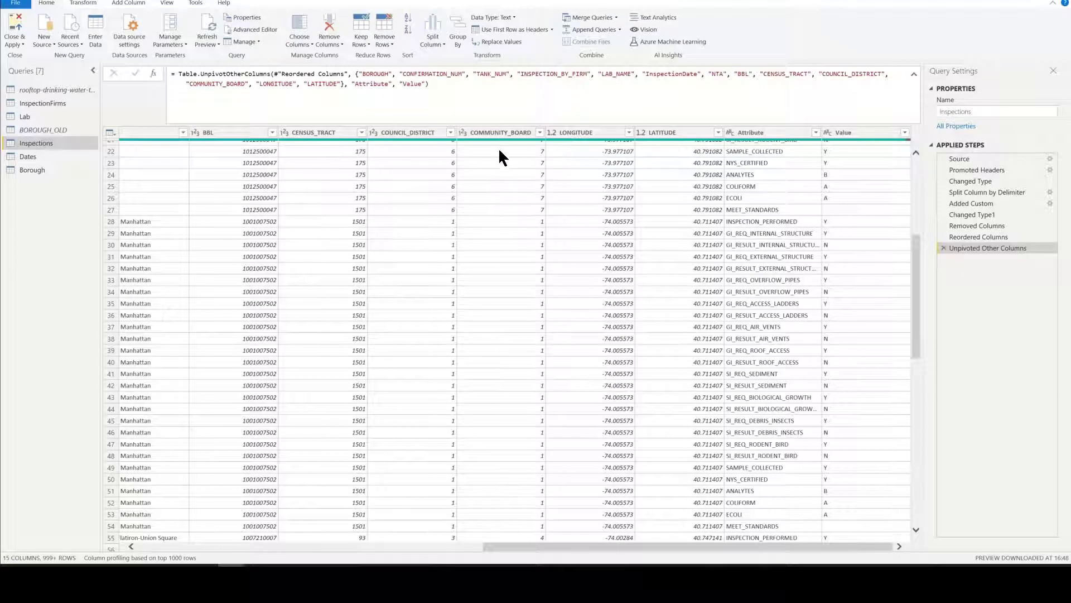
scroll(498, 149, left, 5)
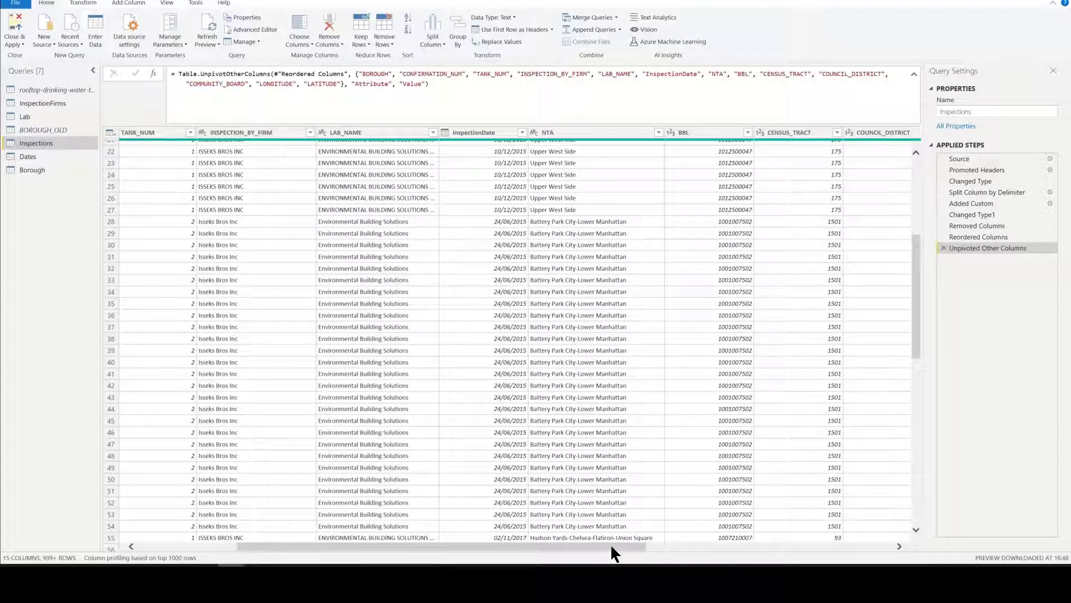
drag(610, 544, 823, 542)
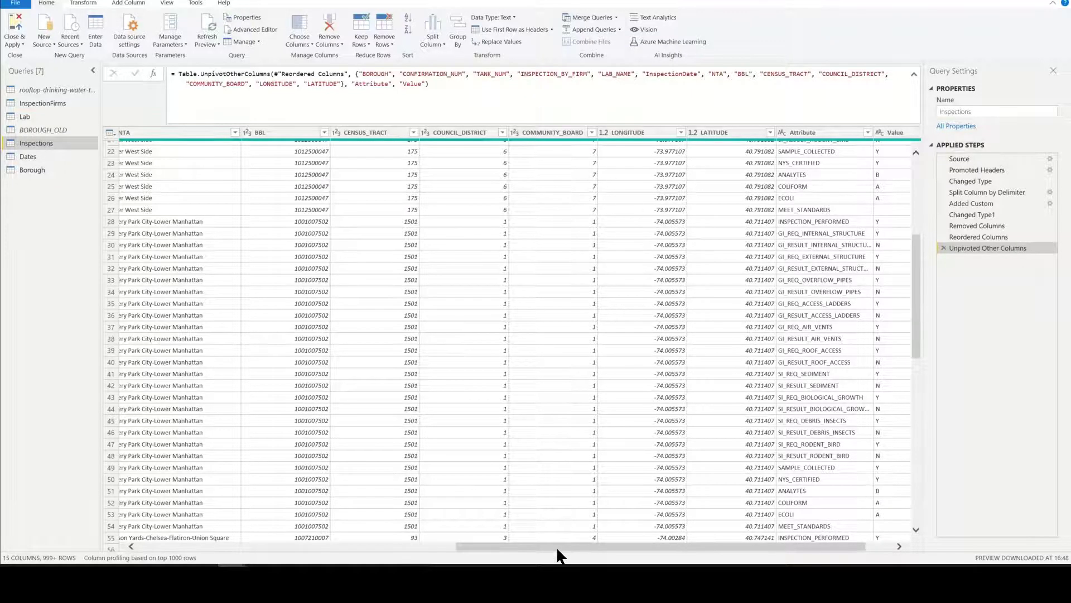
drag(557, 547, 414, 548)
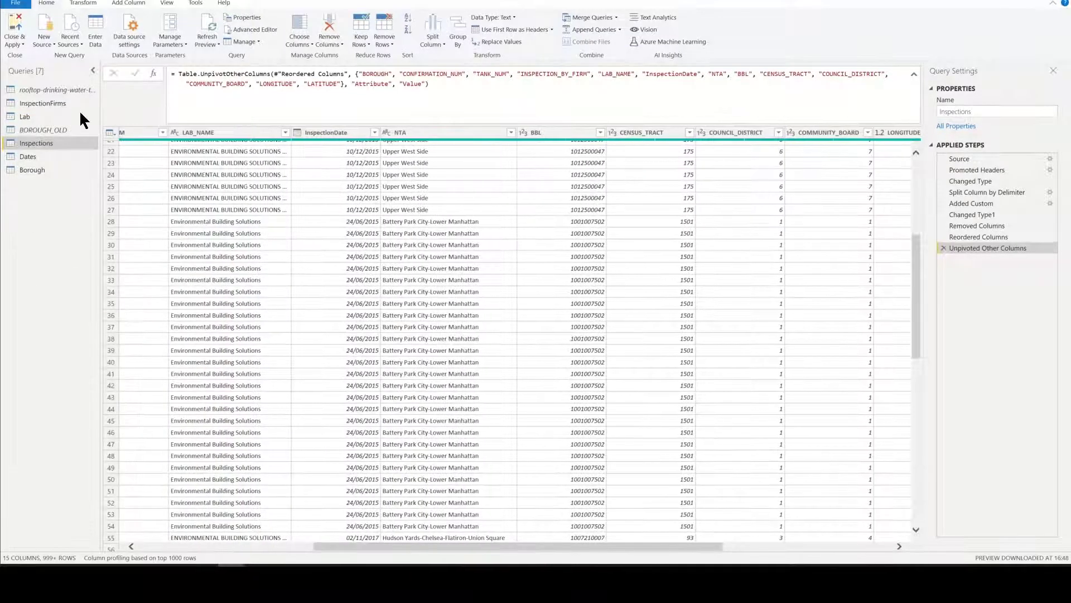
View the Dates query and the grouped Borough query, and switch back to the Tested By sheet in the Excel workbook.
click(29, 157)
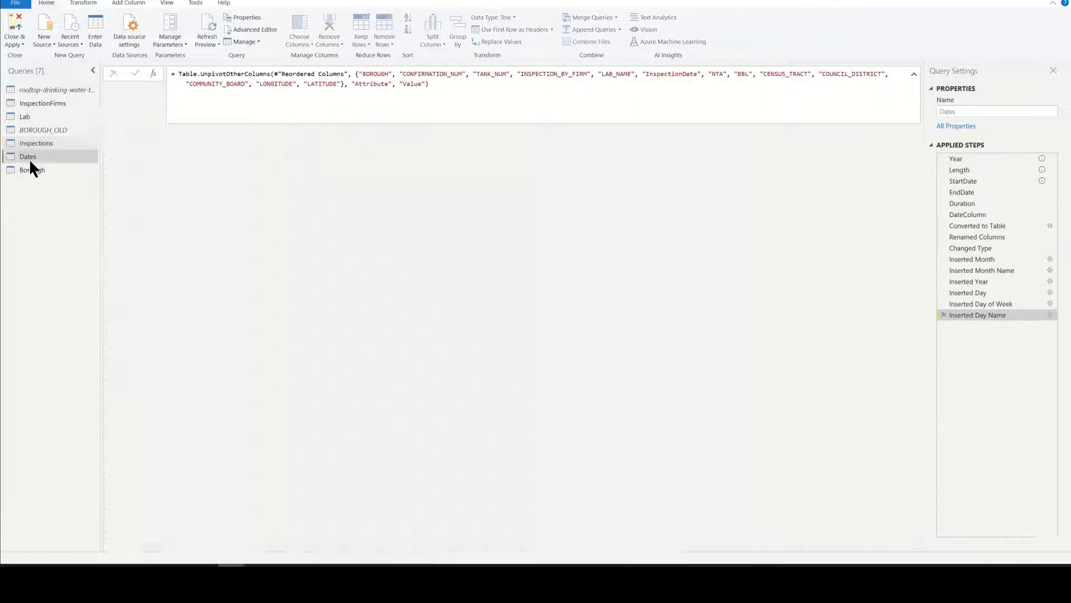
click(31, 170)
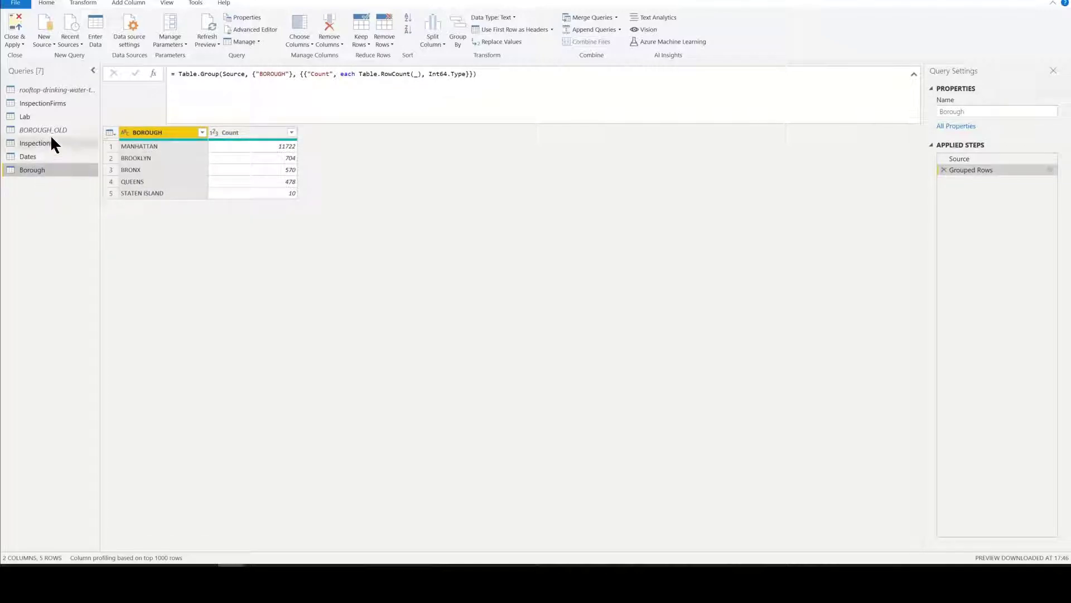
key(alt+Tab)
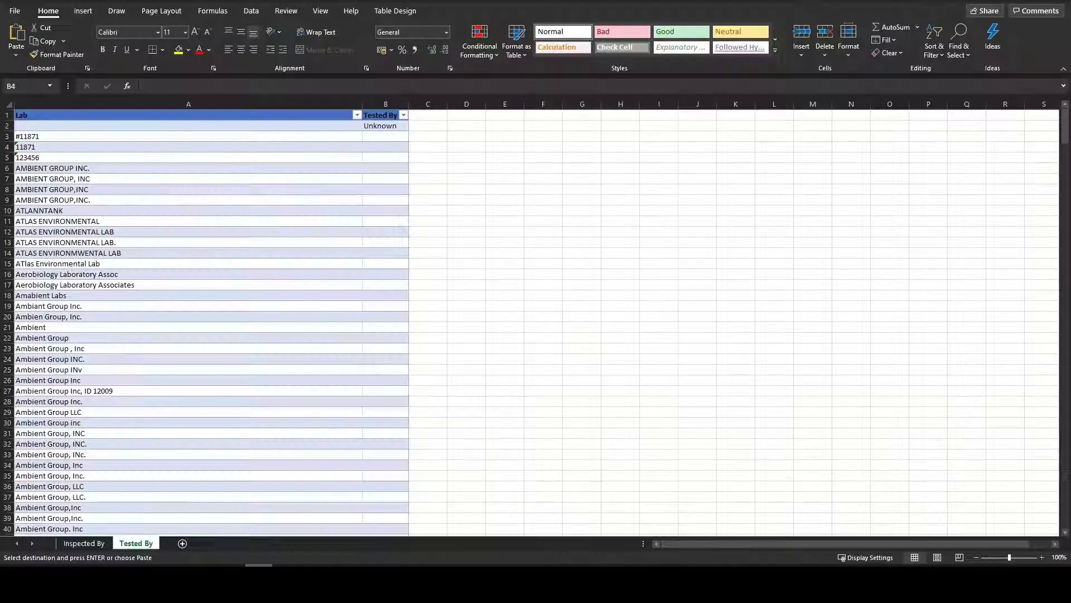